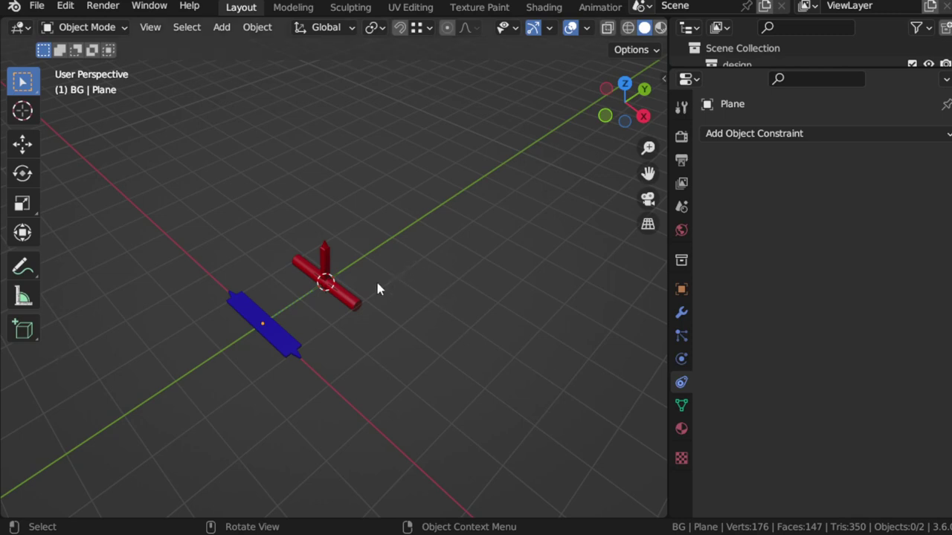
Step: Dismiss the object constraint list and select the blue plane
{"action": "left_click", "coordinate": [773, 134]}
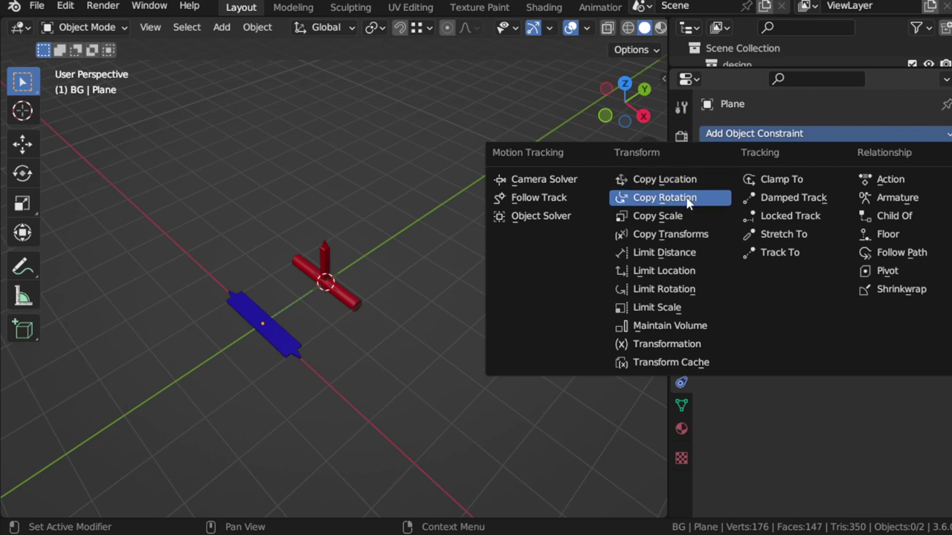
{"action": "key", "text": "Escape"}
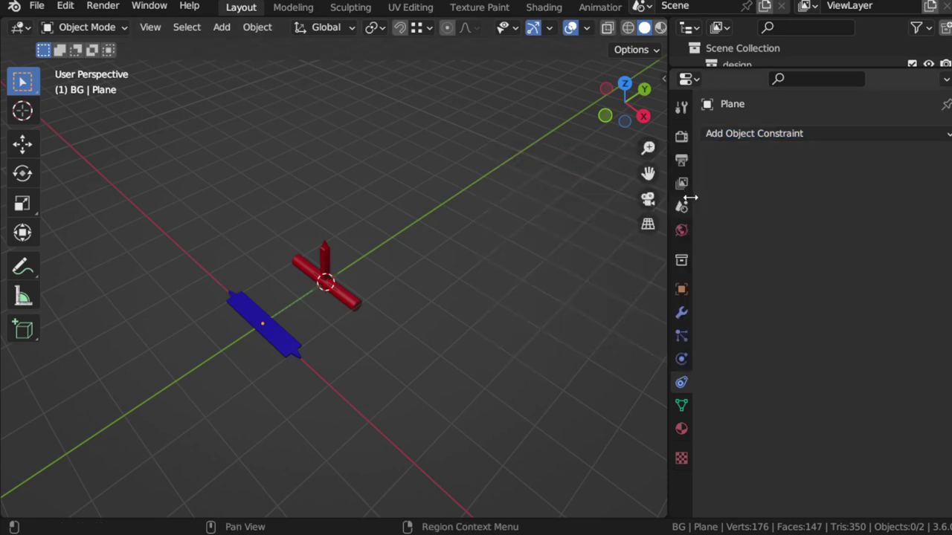
{"action": "middle_click_drag", "start_coordinate": [422, 298], "coordinate": [451, 268]}
{"action": "left_click", "coordinate": [310, 321]}
{"action": "mouse_move", "coordinate": [310, 321]}
{"action": "middle_mouse_down"}
{"action": "mouse_move", "coordinate": [365, 317]}
{"action": "mouse_move", "coordinate": [375, 372]}
{"action": "mouse_move", "coordinate": [356, 308]}
{"action": "mouse_move", "coordinate": [322, 326]}
{"action": "mouse_move", "coordinate": [323, 343]}
{"action": "middle_mouse_up"}
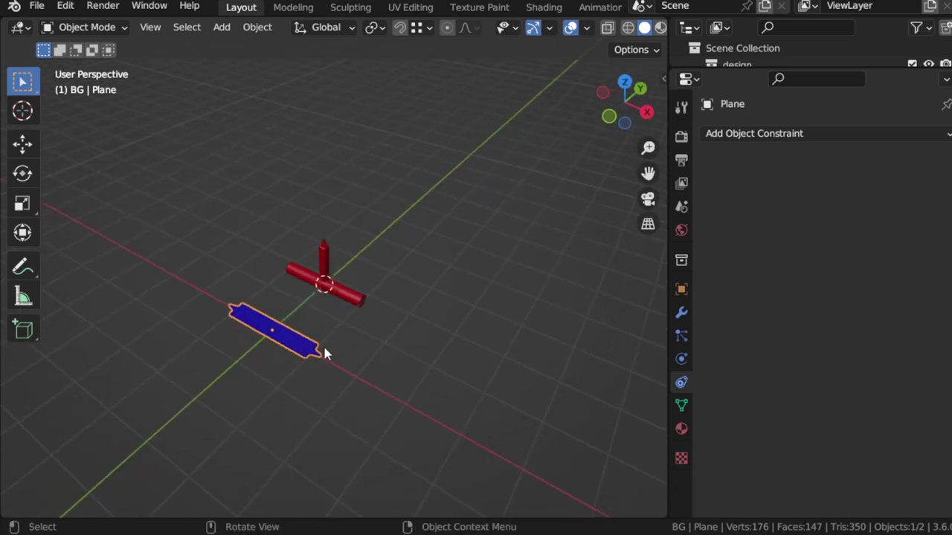
Step: Try sliding the plane along X twice, cancelling each move, then reframe the view
{"action": "key", "text": "g"}
{"action": "key", "text": "x"}
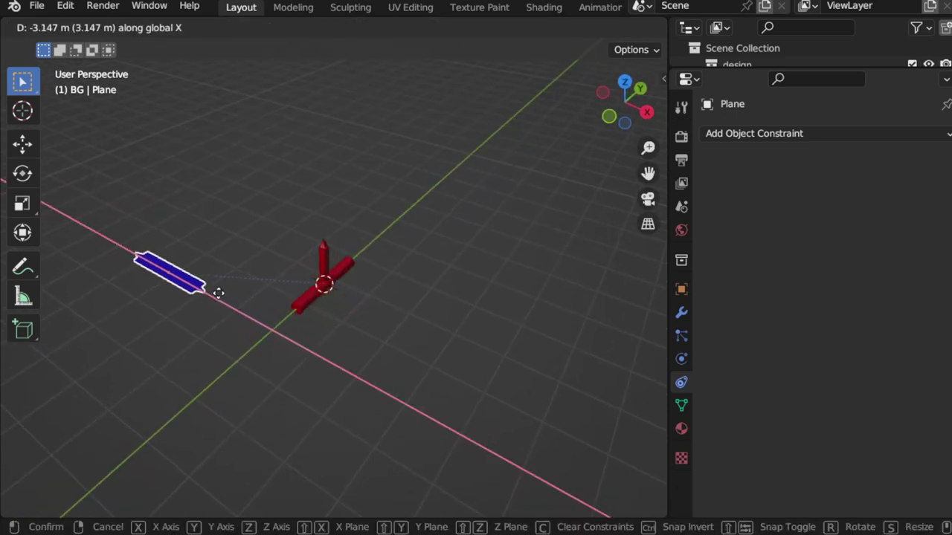
{"action": "key", "text": "Escape"}
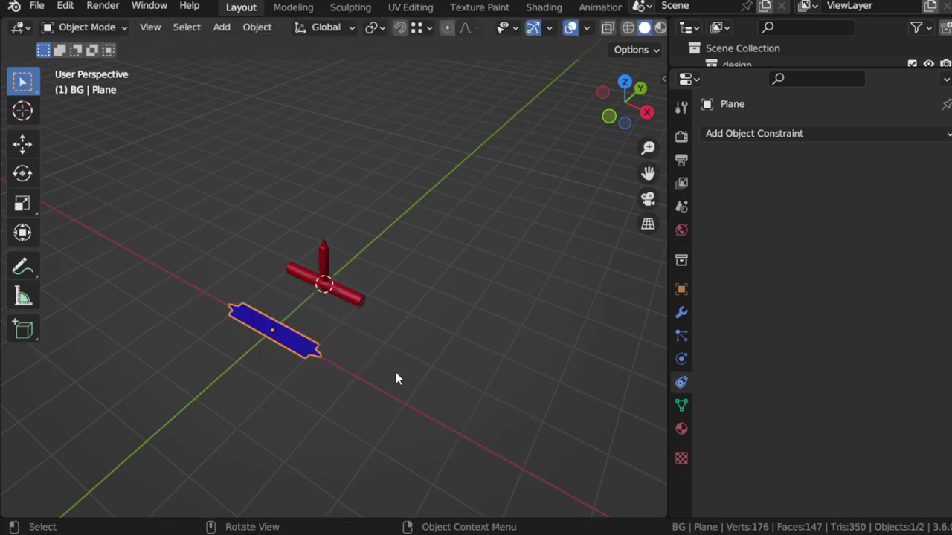
{"action": "key", "text": "g"}
{"action": "key", "text": "x"}
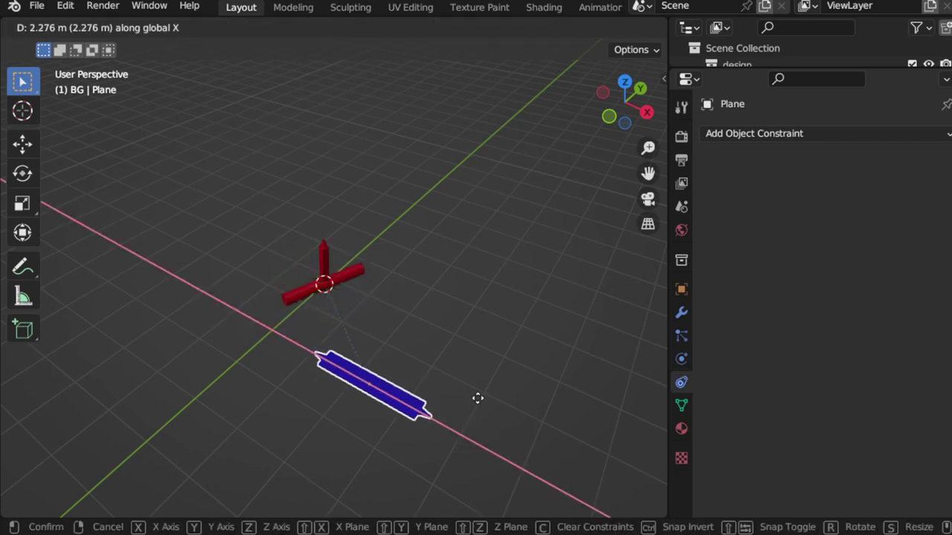
{"action": "key", "text": "Escape"}
{"action": "mouse_move", "coordinate": [319, 355]}
{"action": "middle_mouse_down"}
{"action": "mouse_move", "coordinate": [389, 357]}
{"action": "mouse_move", "coordinate": [353, 304]}
{"action": "middle_mouse_up"}
{"action": "scroll", "coordinate": [351, 300], "scroll_direction": "up", "scroll_amount": 4}
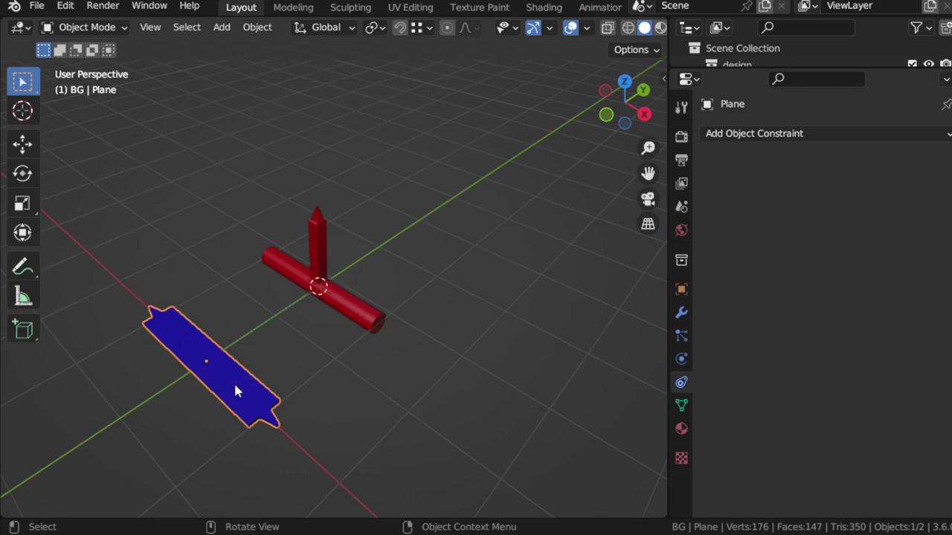
Step: Slide the plane along X and keep it, then select the cylinder to show its Transformation constraint
{"action": "key", "text": "g"}
{"action": "key", "text": "x"}
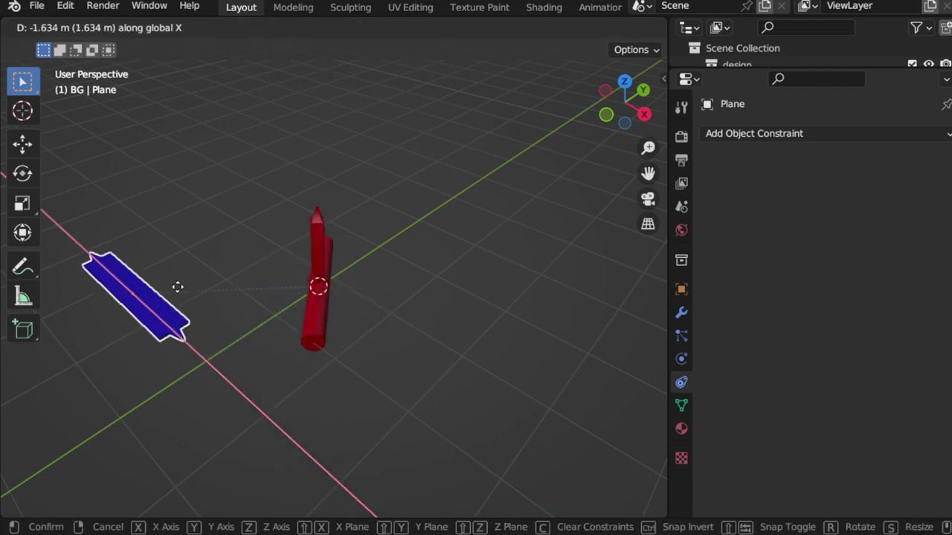
{"action": "left_click", "coordinate": [316, 307]}
{"action": "left_click", "coordinate": [329, 284]}
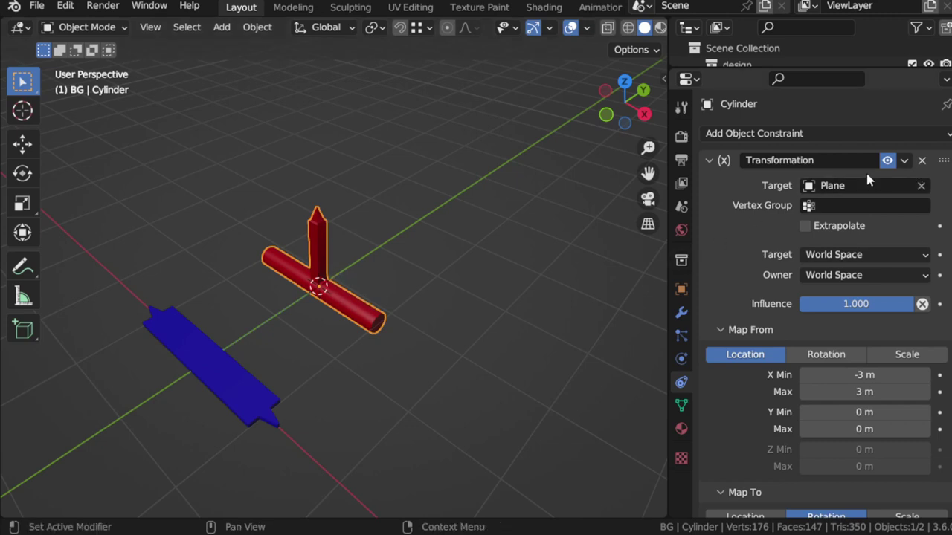
Step: Delete the cylinder's Transformation constraint
{"action": "left_click", "coordinate": [922, 160]}
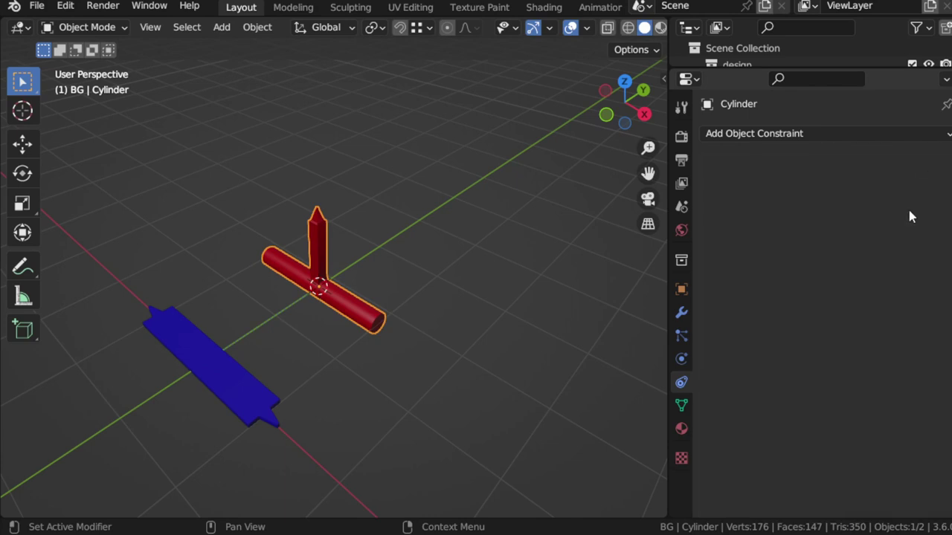
{"action": "left_click", "coordinate": [221, 378]}
{"action": "mouse_move", "coordinate": [269, 359]}
{"action": "middle_mouse_down"}
{"action": "mouse_move", "coordinate": [372, 360]}
{"action": "mouse_move", "coordinate": [337, 335]}
{"action": "middle_mouse_up"}
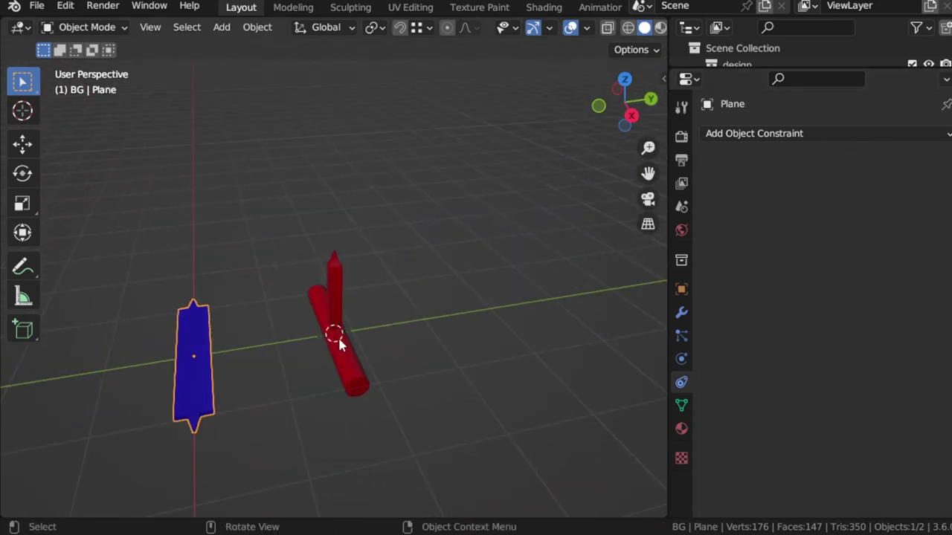
{"action": "left_click", "coordinate": [338, 335]}
Step: Check the cylinder's empty constraint list, then start renaming the blue plane with F2
{"action": "left_click", "coordinate": [753, 134]}
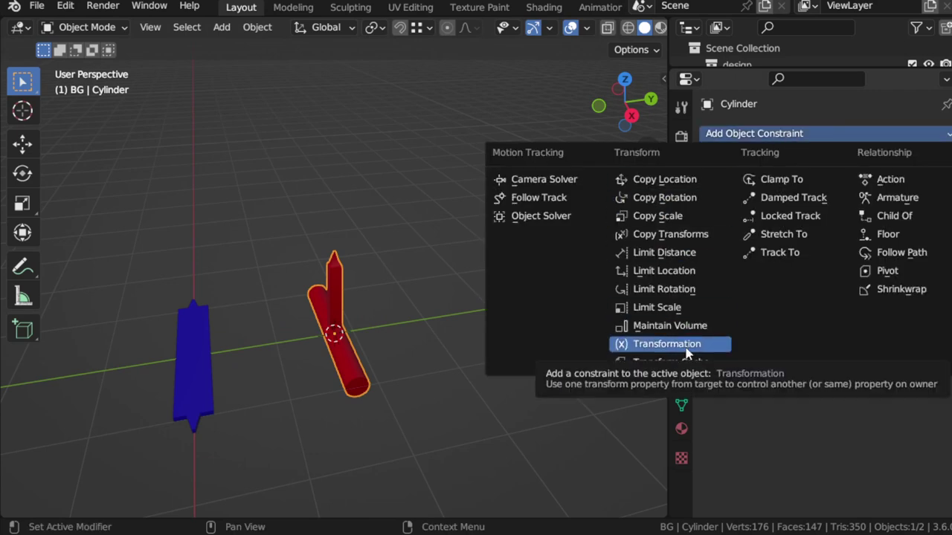
{"action": "left_click", "coordinate": [219, 360]}
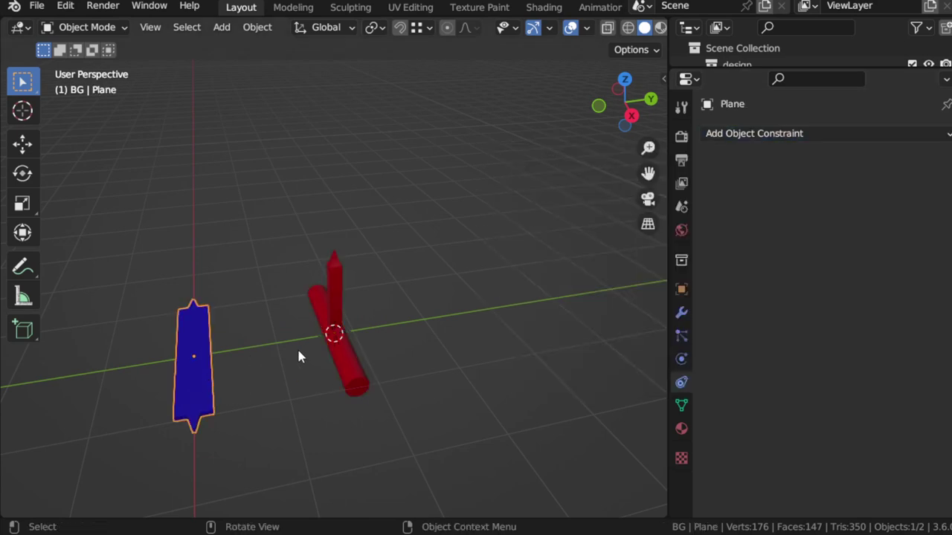
{"action": "key", "text": "F2"}
Step: Name the plane 'Control' and scale the red cylinder up
{"action": "type", "text": "c"}
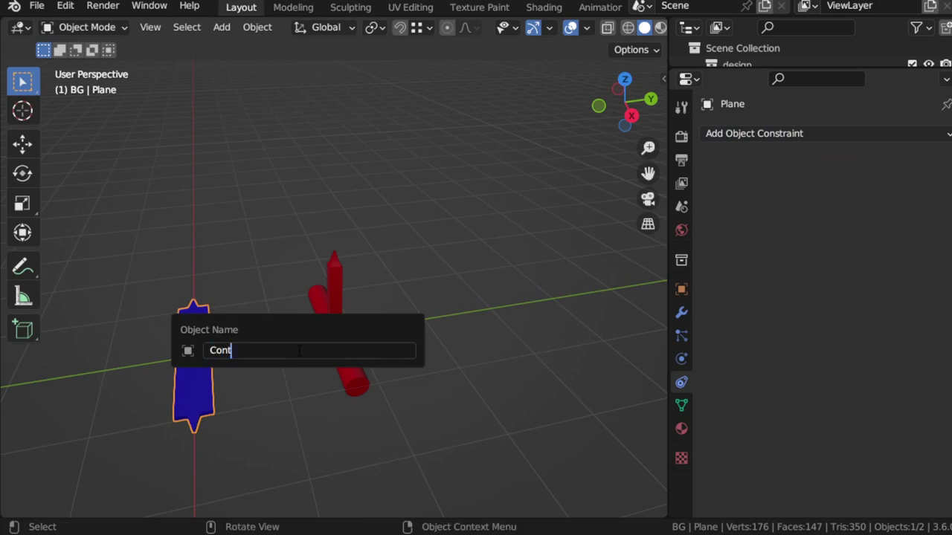
{"action": "key", "text": "Return"}
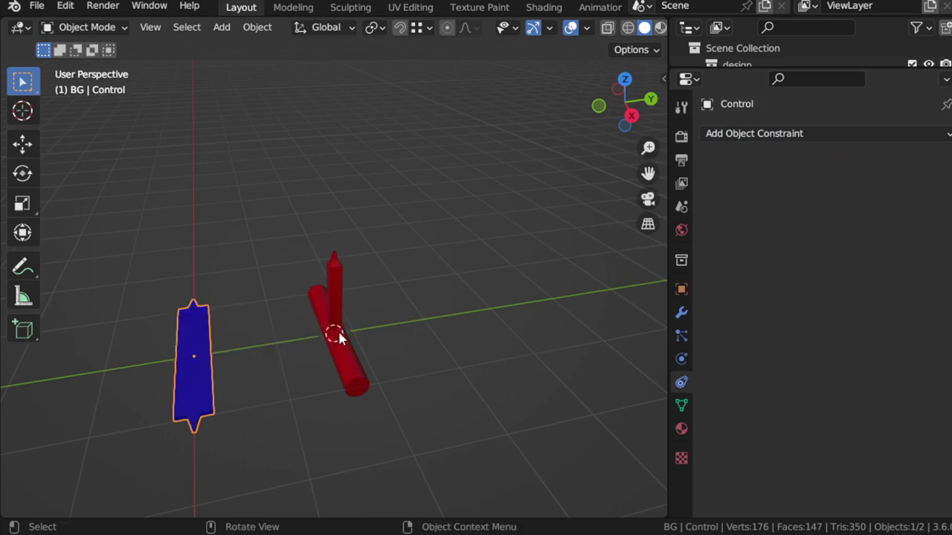
{"action": "left_click", "coordinate": [337, 329]}
{"action": "mouse_move", "coordinate": [338, 329]}
{"action": "left_mouse_down", "text": "alt"}
{"action": "mouse_move", "coordinate": [403, 348]}
{"action": "mouse_move", "coordinate": [446, 342]}
{"action": "left_mouse_up", "text": "alt"}
{"action": "key", "text": "s"}
{"action": "left_click", "coordinate": [510, 364]}
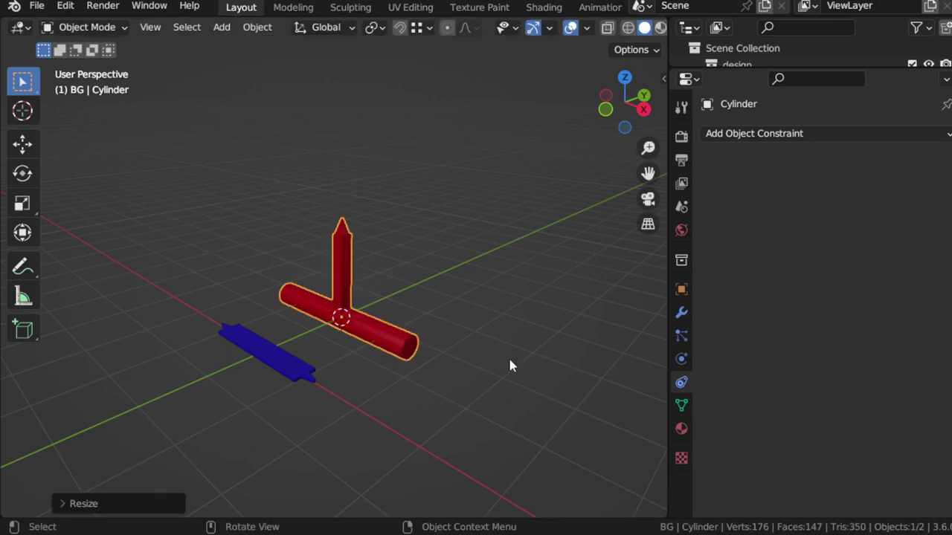
Step: Move the Control plane along the Y axis
{"action": "left_click", "coordinate": [300, 365]}
{"action": "left_click_drag", "start_coordinate": [300, 363], "coordinate": [352, 376], "text": "alt"}
{"action": "key", "text": "g"}
{"action": "key", "text": "y"}
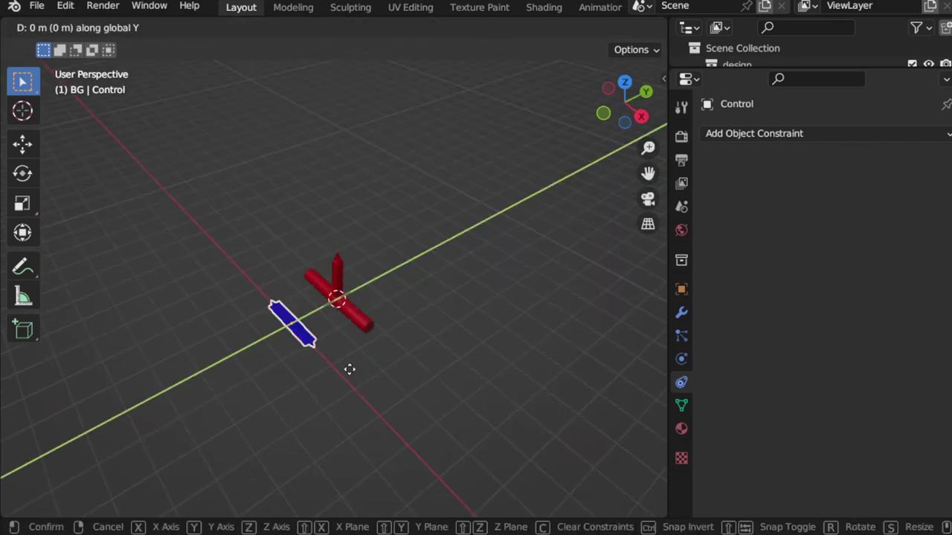
{"action": "left_click", "coordinate": [246, 417]}
Step: Rescale the red cylinder to a new size
{"action": "left_click_drag", "start_coordinate": [257, 411], "coordinate": [376, 315], "text": "alt"}
{"action": "left_click", "coordinate": [372, 304]}
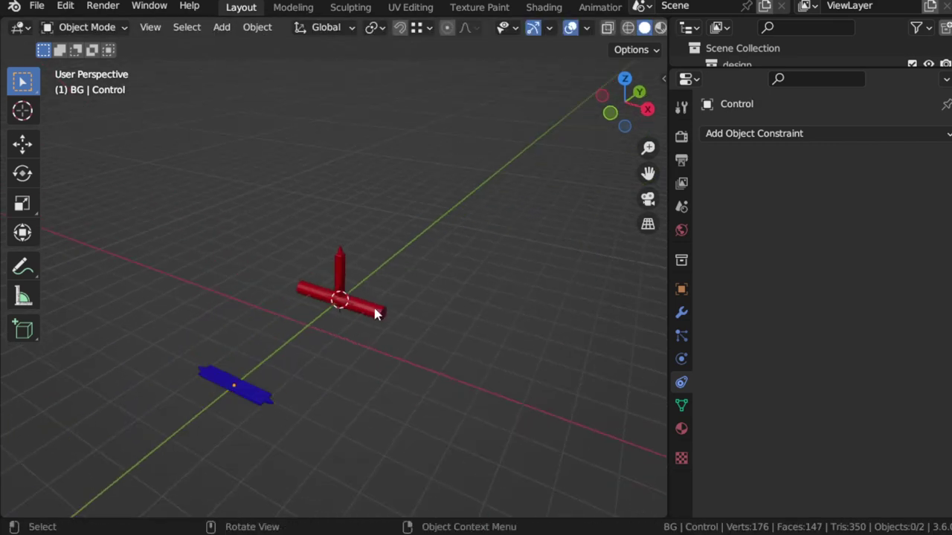
{"action": "key", "text": "s"}
{"action": "left_click", "coordinate": [442, 321]}
Step: Add a Transformation constraint to the cylinder and widen the properties panel
{"action": "left_click", "coordinate": [744, 134]}
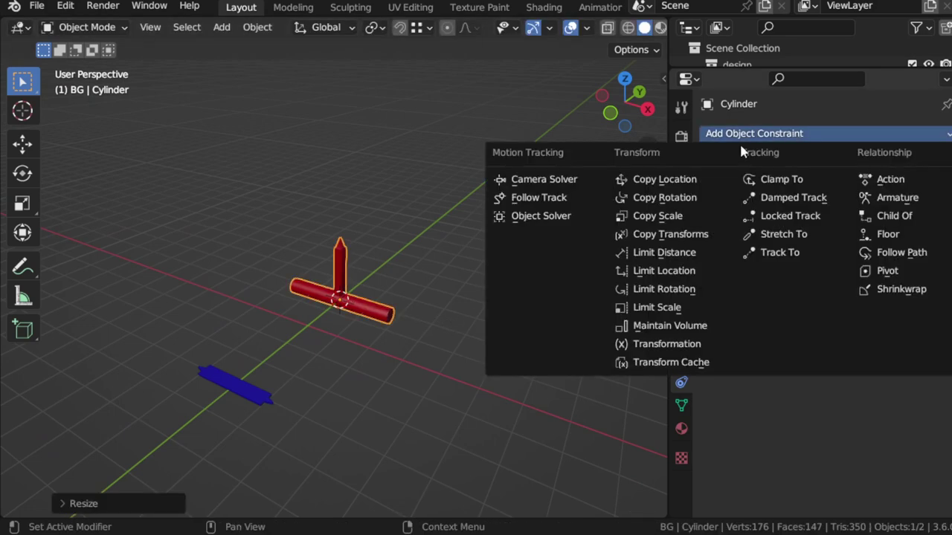
{"action": "left_click", "coordinate": [703, 347]}
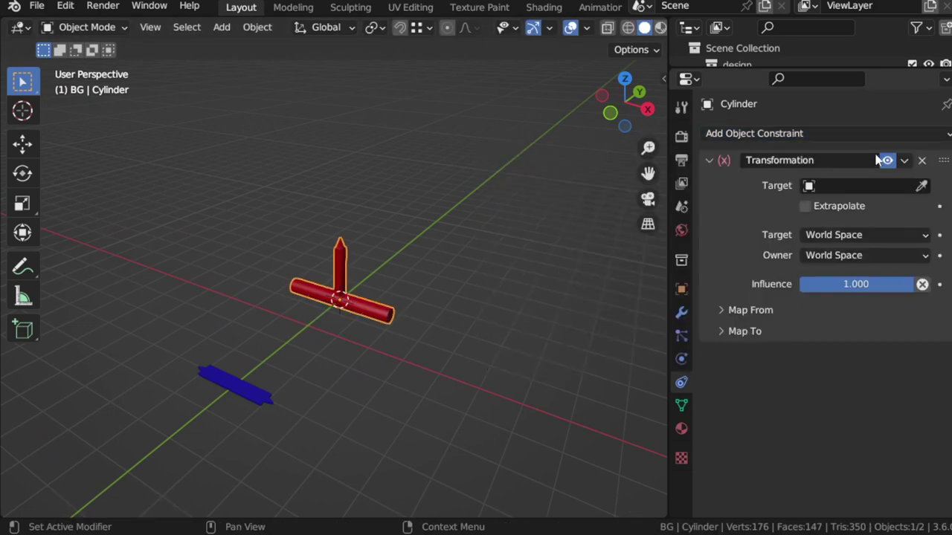
{"action": "left_click_drag", "start_coordinate": [666, 339], "coordinate": [611, 327]}
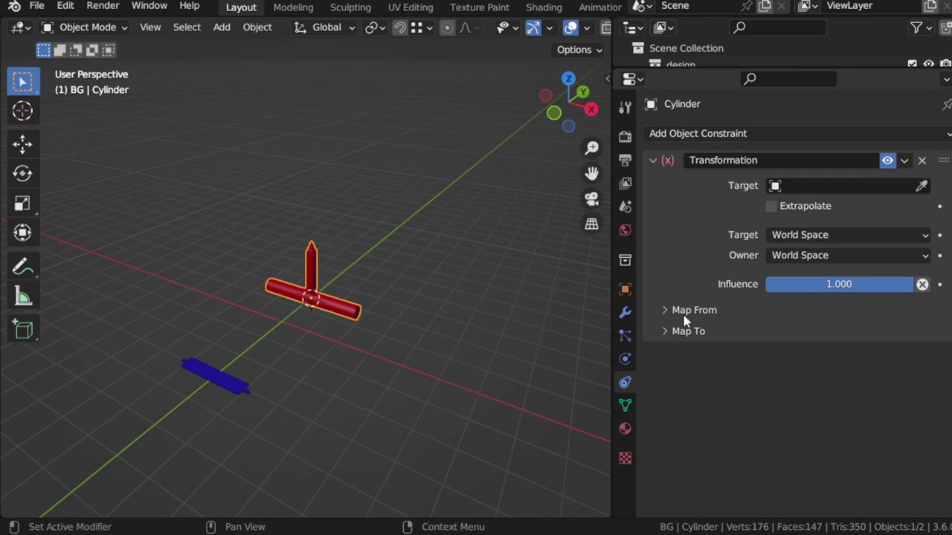
{"action": "left_click", "coordinate": [688, 310]}
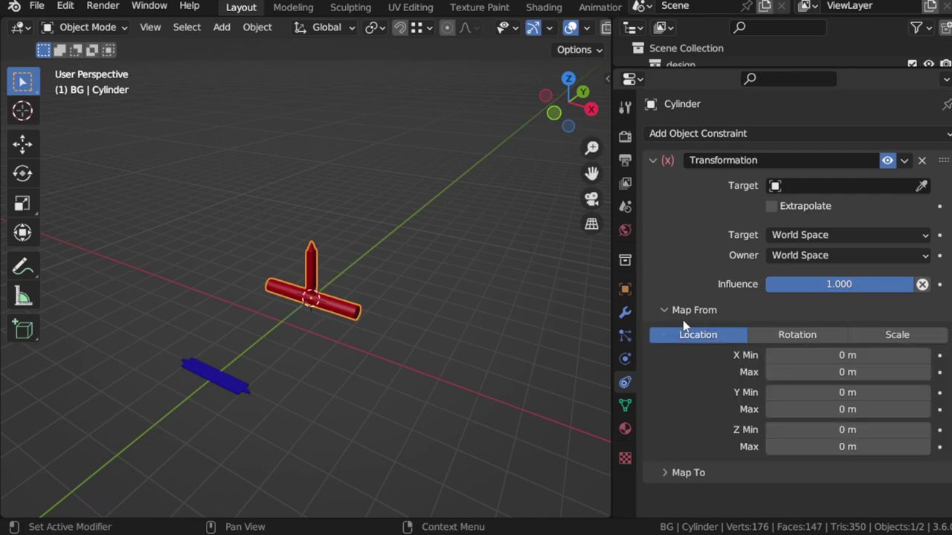
{"action": "left_click", "coordinate": [692, 311]}
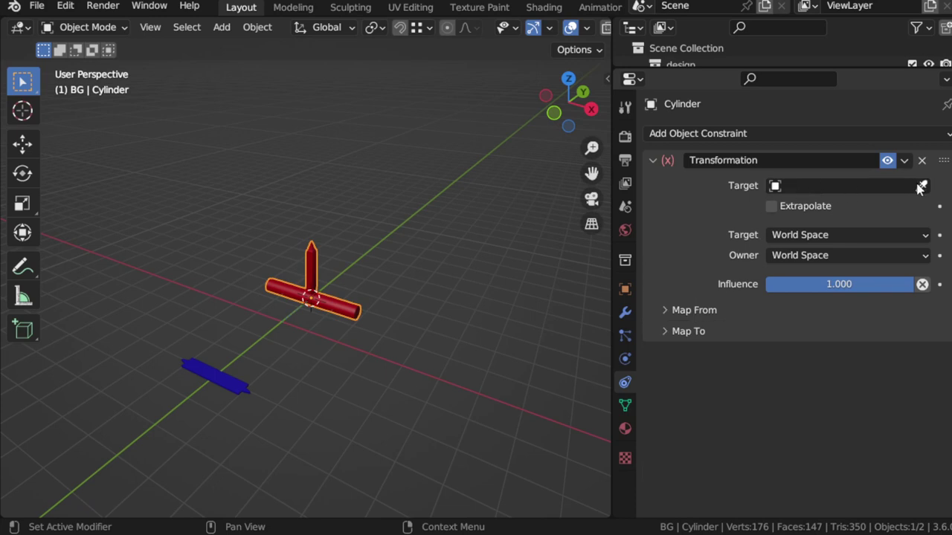
Step: Set the constraint's target to Control and expand Map From on the cylinder
{"action": "left_click", "coordinate": [840, 186]}
{"action": "left_click", "coordinate": [792, 210]}
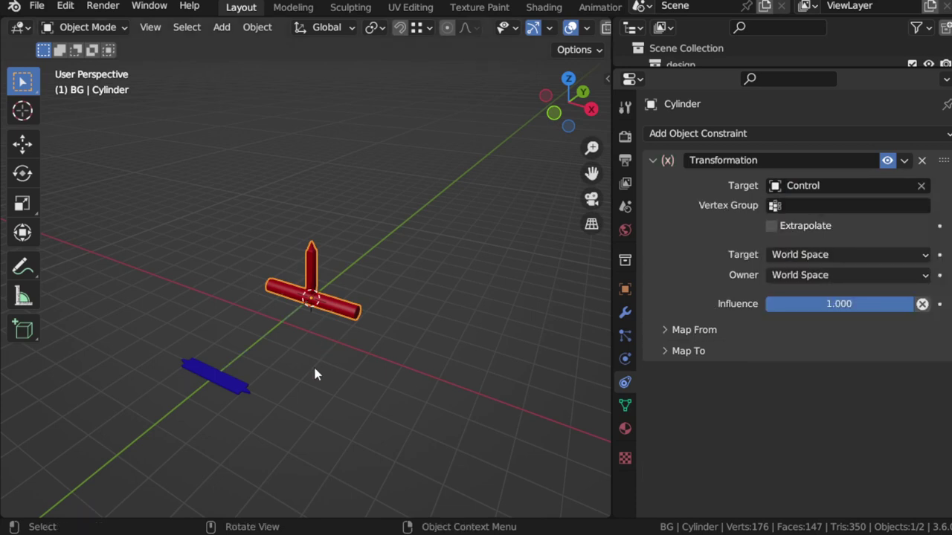
{"action": "left_click", "coordinate": [682, 331]}
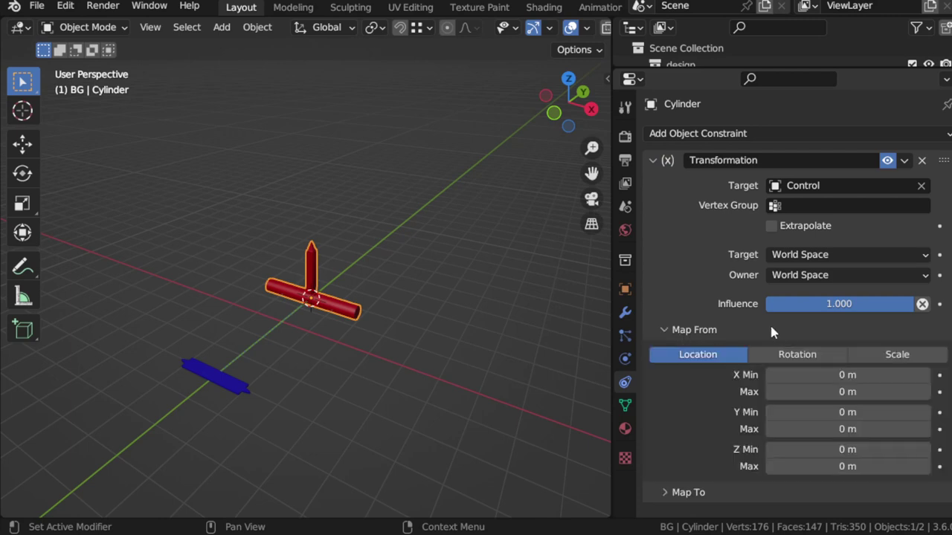
{"action": "left_click", "coordinate": [693, 330]}
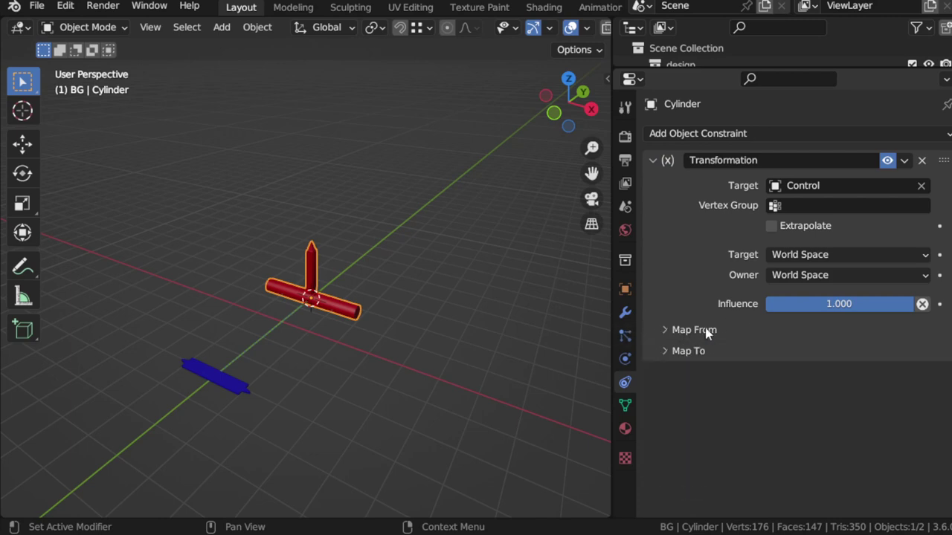
{"action": "left_click", "coordinate": [229, 377]}
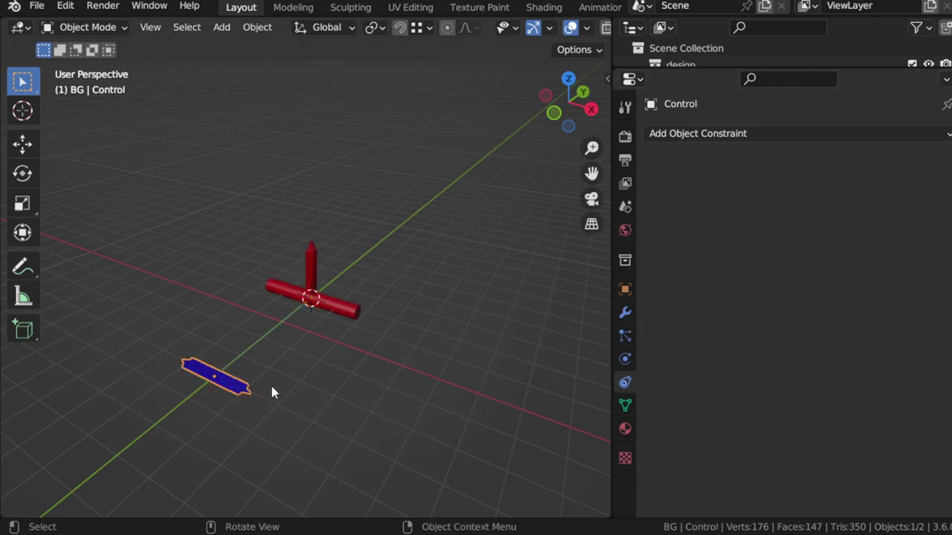
{"action": "left_click", "coordinate": [310, 299]}
{"action": "left_click", "coordinate": [702, 330]}
Step: Set the Map From X location range to -3 m minimum and 3 m maximum
{"action": "left_click", "coordinate": [831, 375]}
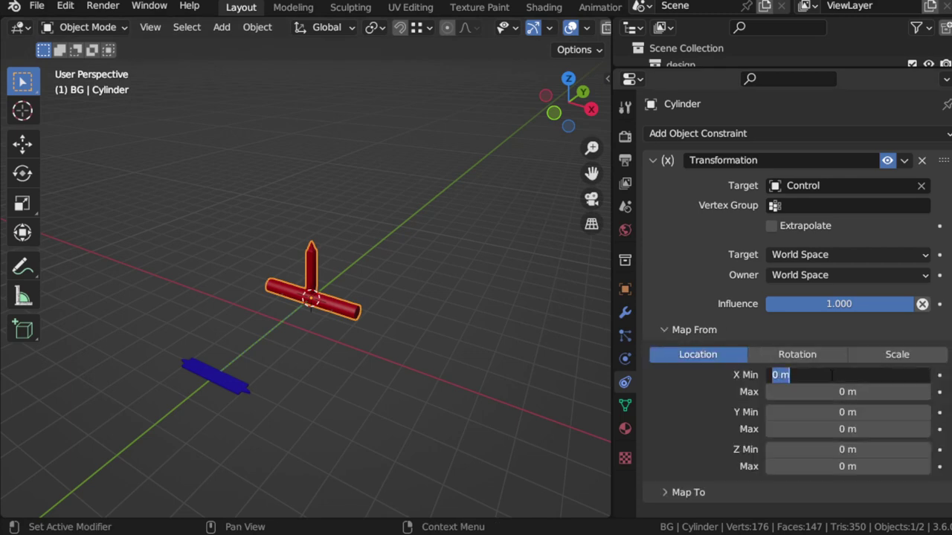
{"action": "key", "text": "BackSpace"}
{"action": "type", "text": "3"}
{"action": "key", "text": "Return"}
{"action": "left_click", "coordinate": [831, 392]}
{"action": "key", "text": "BackSpace"}
{"action": "type", "text": "3"}
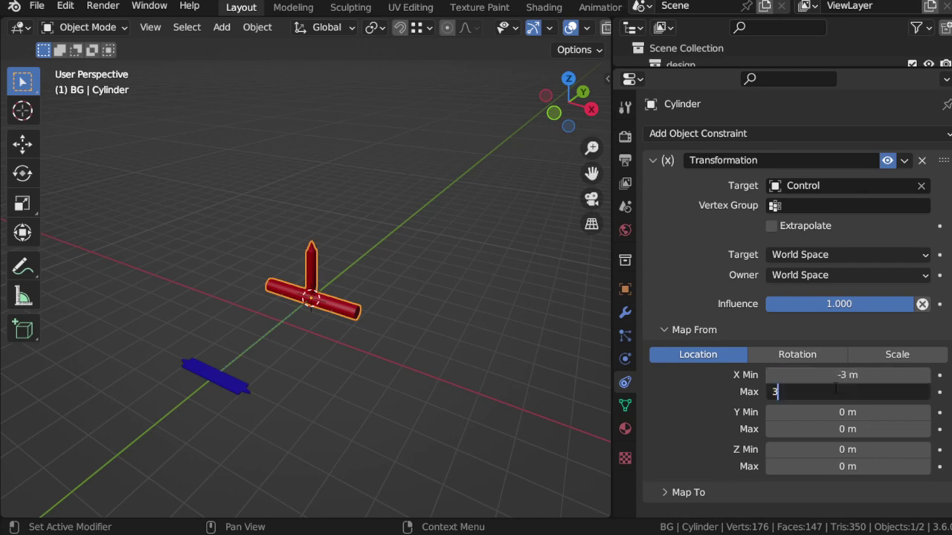
{"action": "key", "text": "Escape"}
{"action": "left_click", "coordinate": [701, 331]}
Step: In Map To, switch to Rotation and set the X maximum to 90°
{"action": "left_click", "coordinate": [704, 352]}
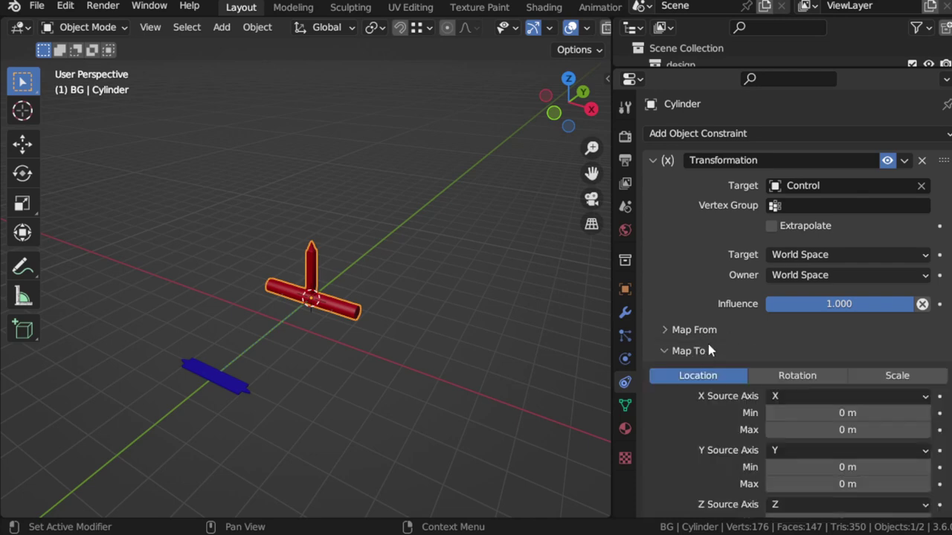
{"action": "scroll", "coordinate": [840, 416], "scroll_direction": "down", "scroll_amount": 2}
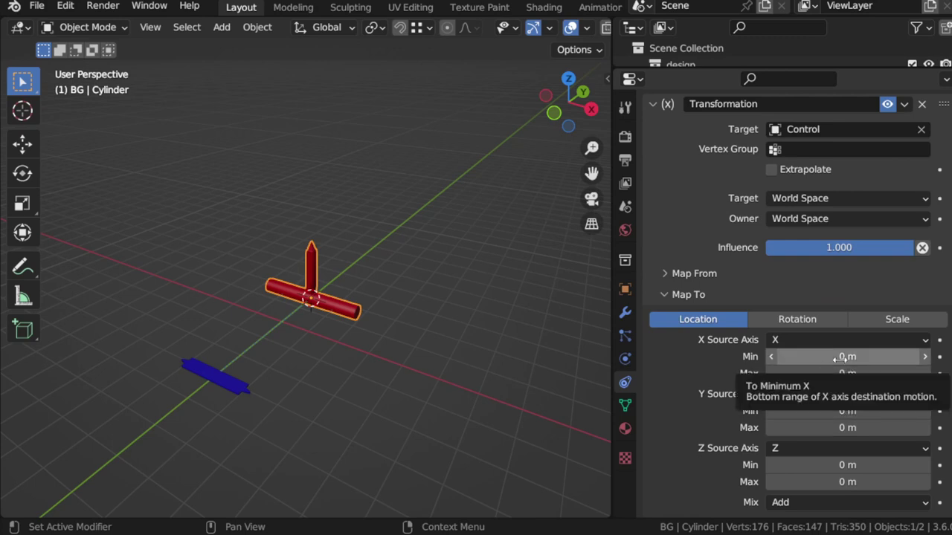
{"action": "left_click", "coordinate": [794, 326]}
{"action": "left_click", "coordinate": [865, 394]}
{"action": "type", "text": "90"}
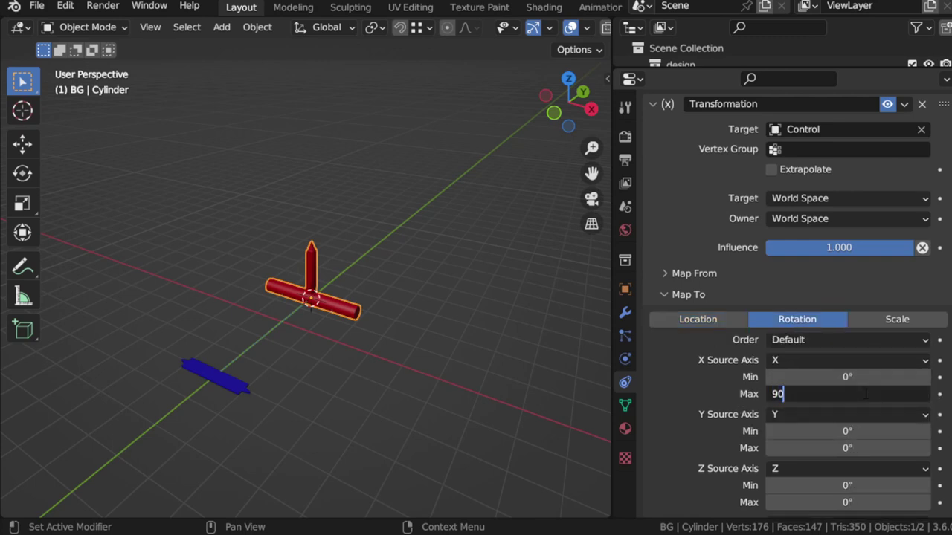
{"action": "key", "text": "Return"}
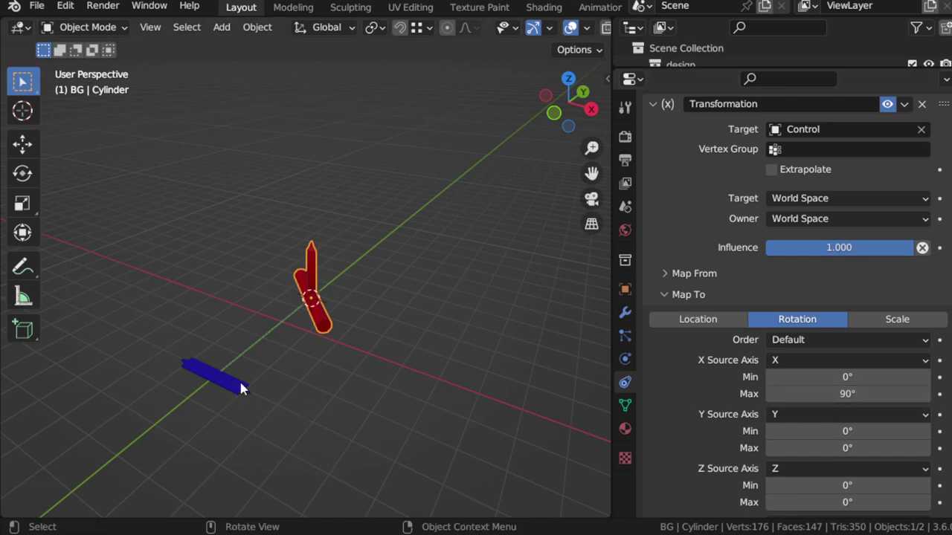
{"action": "left_click", "coordinate": [238, 380]}
Step: Slide Control along X twice to watch the cylinder rotate, cancelling both moves
{"action": "key", "text": "g"}
{"action": "key", "text": "x"}
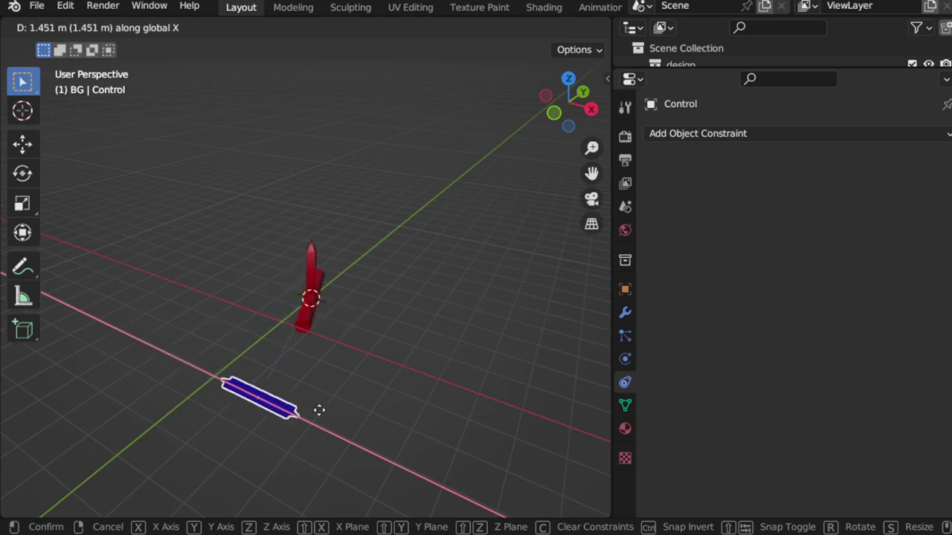
{"action": "key", "text": "Escape"}
{"action": "key", "text": "g"}
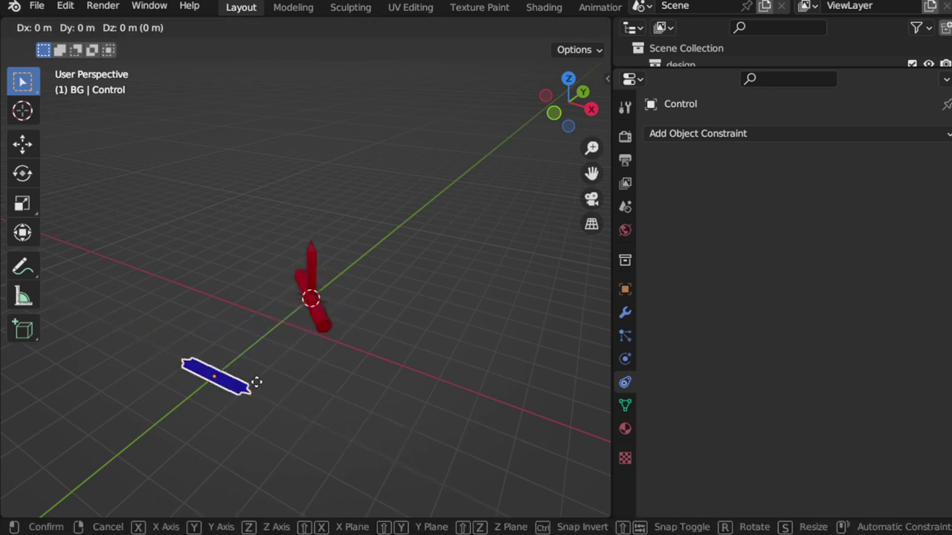
{"action": "key", "text": "x"}
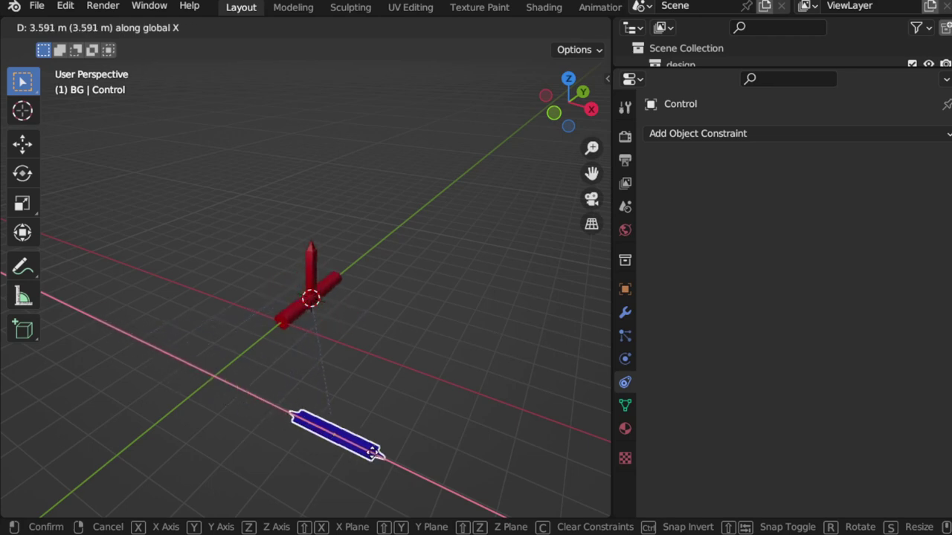
{"action": "right_click", "coordinate": [191, 381]}
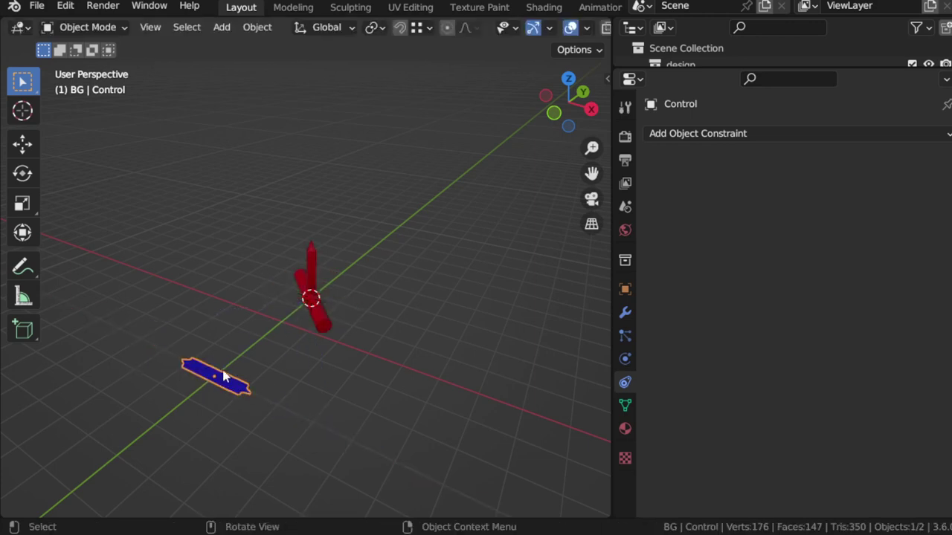
Step: Select the cylinder and expand its Map From settings
{"action": "left_click", "coordinate": [311, 312]}
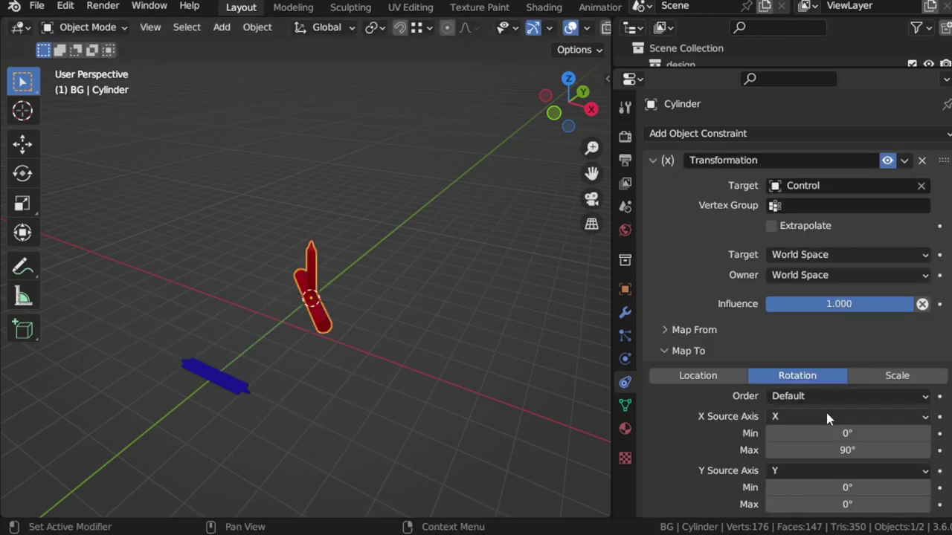
{"action": "scroll", "coordinate": [826, 413], "scroll_direction": "down", "scroll_amount": 2}
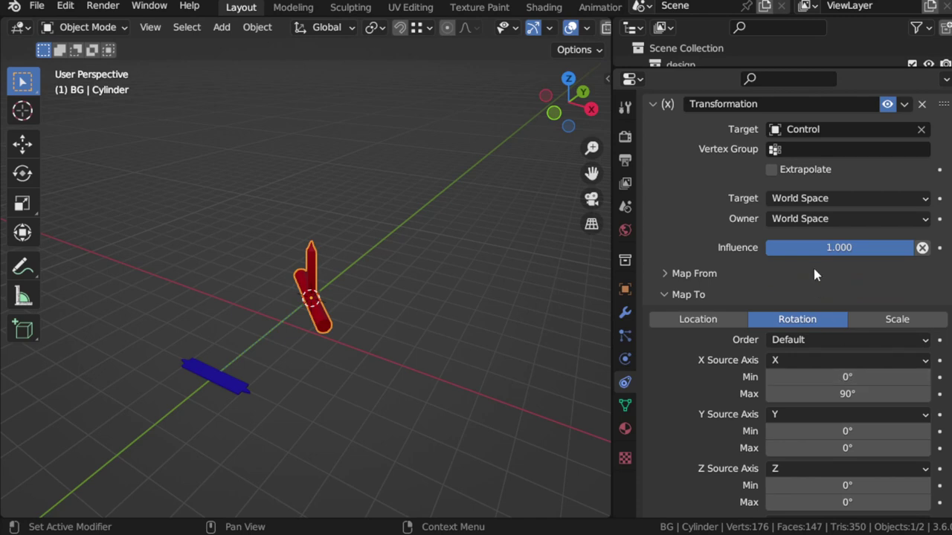
{"action": "left_click", "coordinate": [695, 274]}
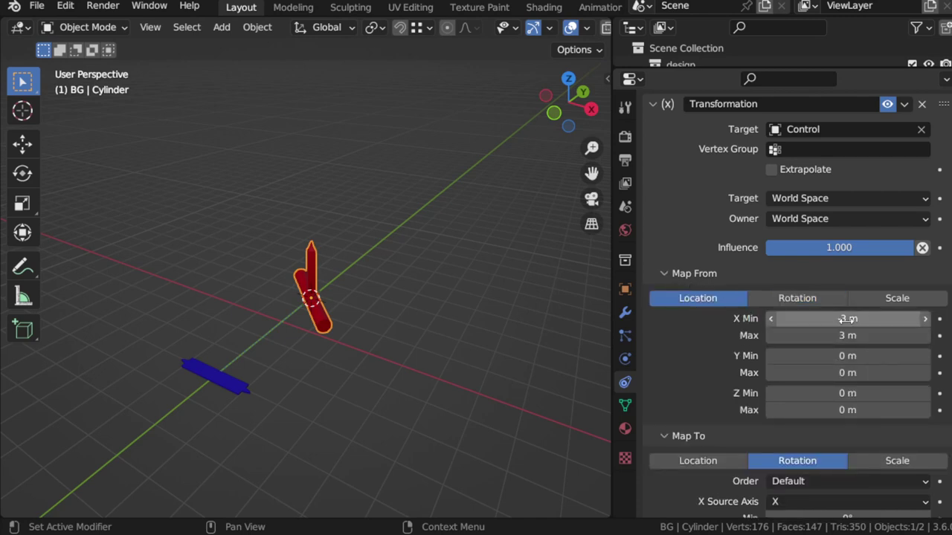
{"action": "left_click", "coordinate": [698, 274]}
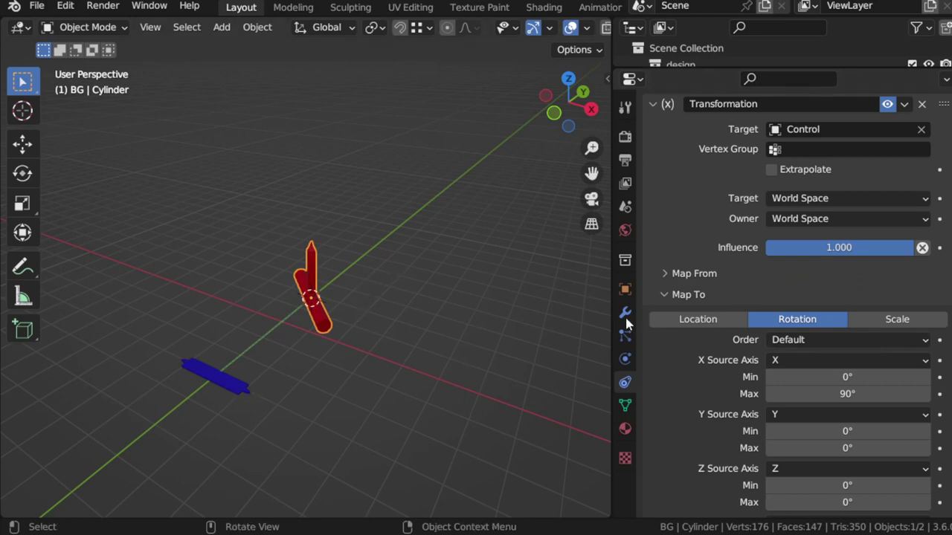
{"action": "scroll", "coordinate": [873, 350], "scroll_direction": "down", "scroll_amount": 1}
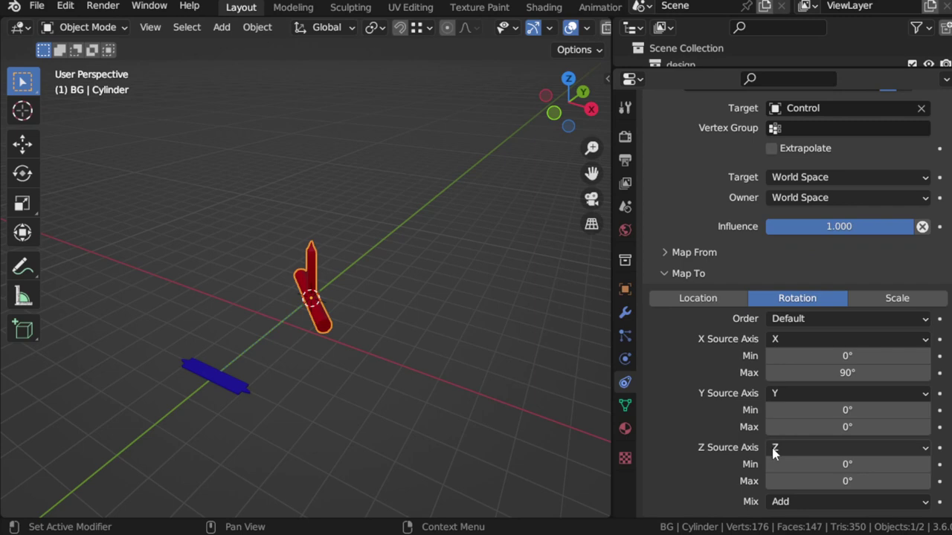
{"action": "left_click", "coordinate": [702, 253]}
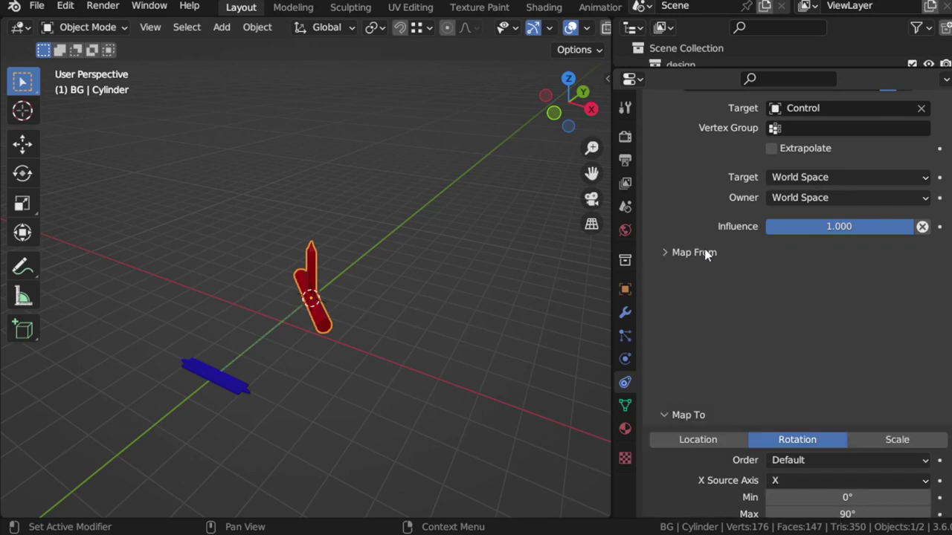
{"action": "left_click", "coordinate": [695, 253]}
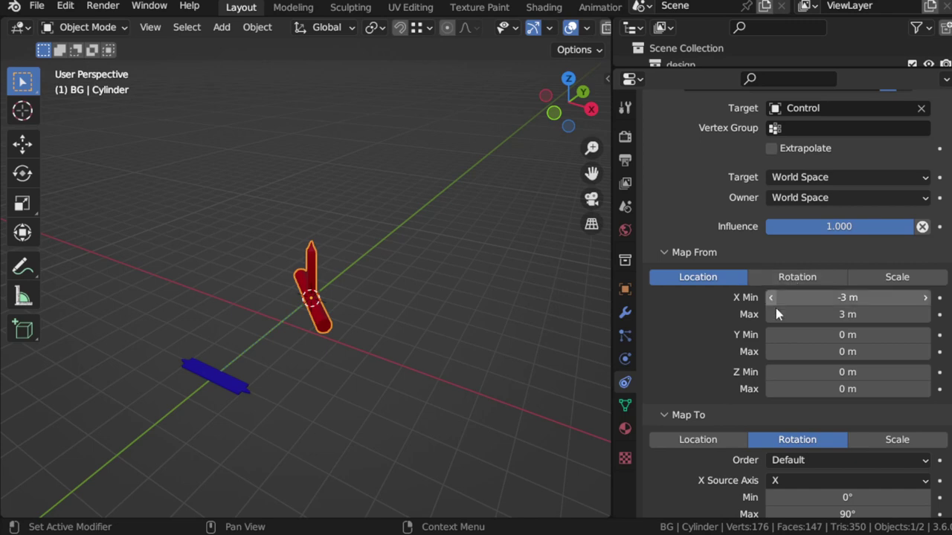
{"action": "scroll", "coordinate": [779, 474], "scroll_direction": "down", "scroll_amount": 3}
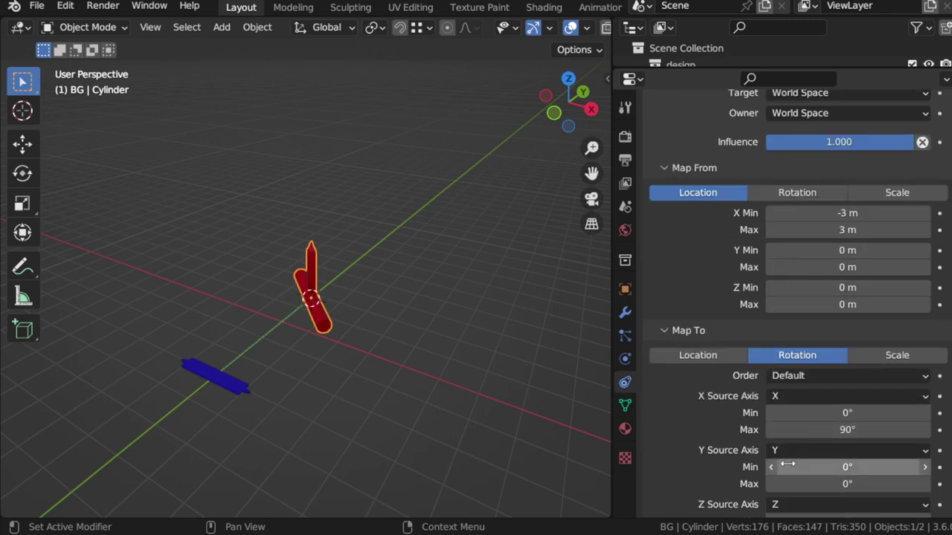
{"action": "scroll", "coordinate": [771, 390], "scroll_direction": "up", "scroll_amount": 2}
{"action": "scroll", "coordinate": [768, 370], "scroll_direction": "down", "scroll_amount": 4}
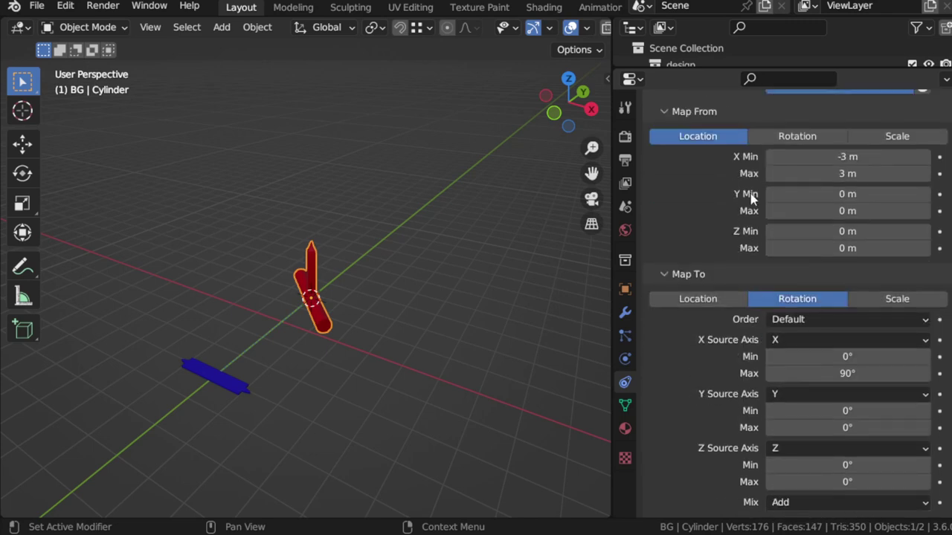
{"action": "left_click", "coordinate": [770, 398]}
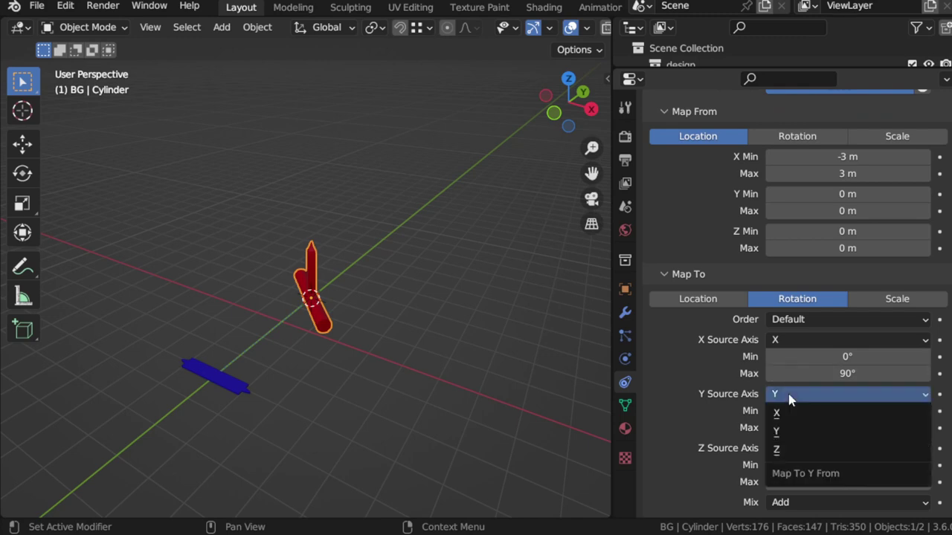
{"action": "left_click", "coordinate": [780, 434]}
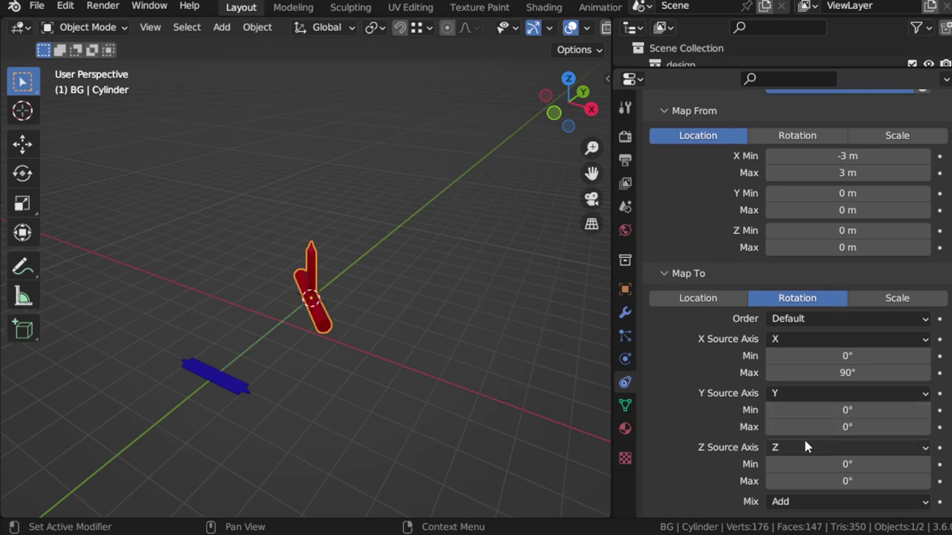
Step: Zero the X rotation maximum and drive Y rotation from X location, -90° to 90°
{"action": "left_click", "coordinate": [833, 372]}
{"action": "type", "text": "0"}
{"action": "key", "text": "Return"}
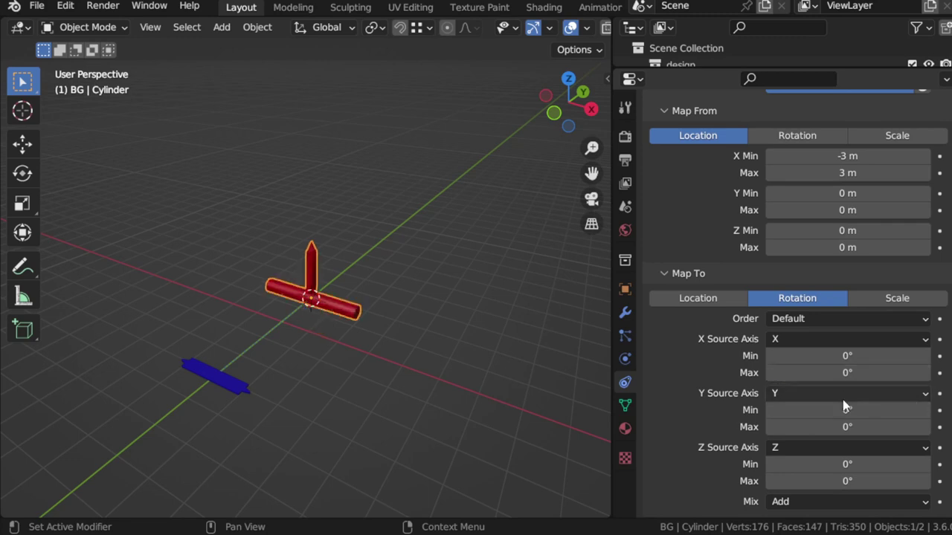
{"action": "left_click", "coordinate": [839, 395]}
{"action": "left_click", "coordinate": [802, 418]}
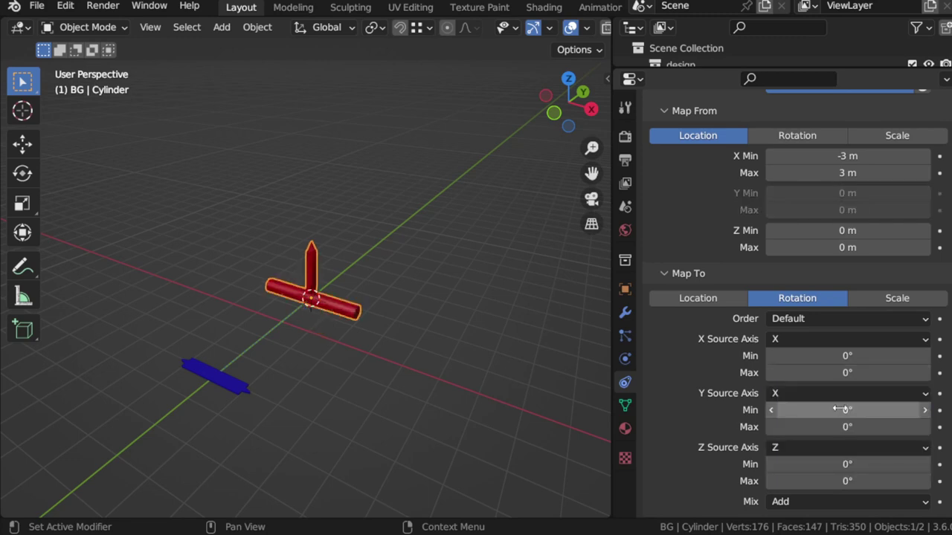
{"action": "left_click", "coordinate": [851, 413]}
{"action": "type", "text": "-90"}
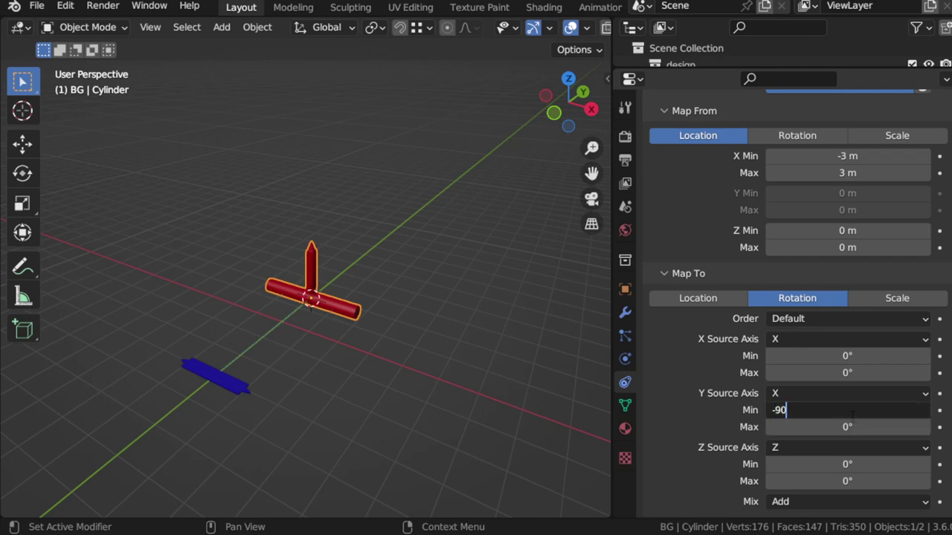
{"action": "key", "text": "Return"}
{"action": "left_click", "coordinate": [852, 424]}
{"action": "type", "text": "90"}
{"action": "key", "text": "Return"}
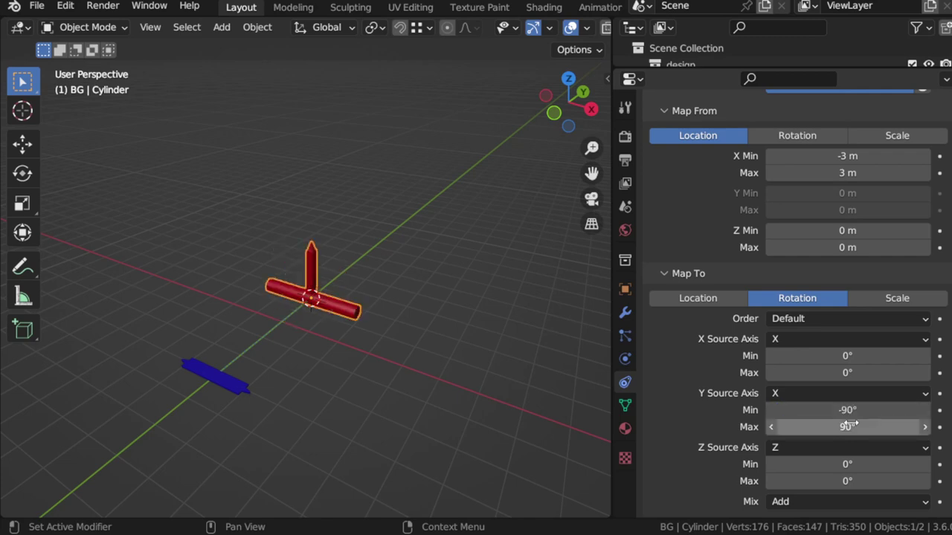
Step: Move Control along X to a new position, then reselect the cylinder's constraint
{"action": "left_click", "coordinate": [237, 389]}
{"action": "key", "text": "g"}
{"action": "key", "text": "x"}
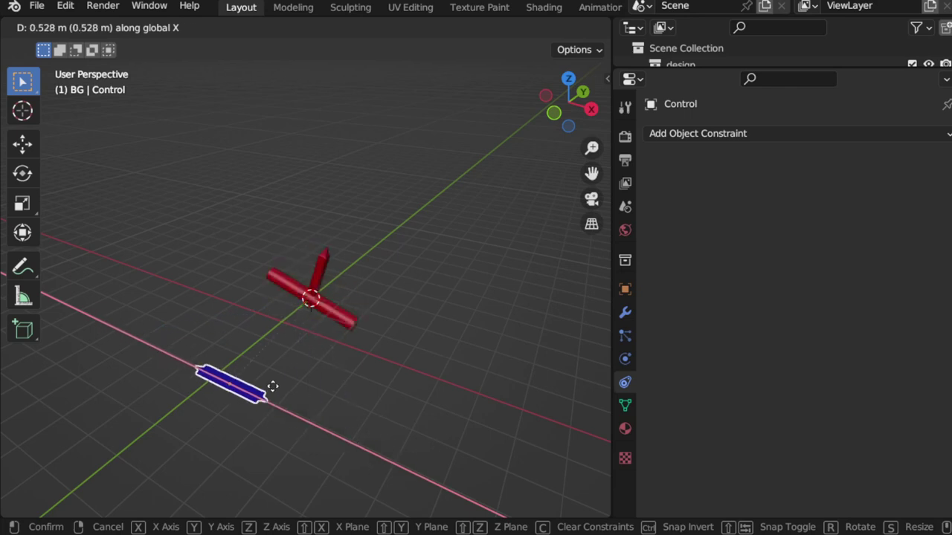
{"action": "left_click", "coordinate": [358, 355]}
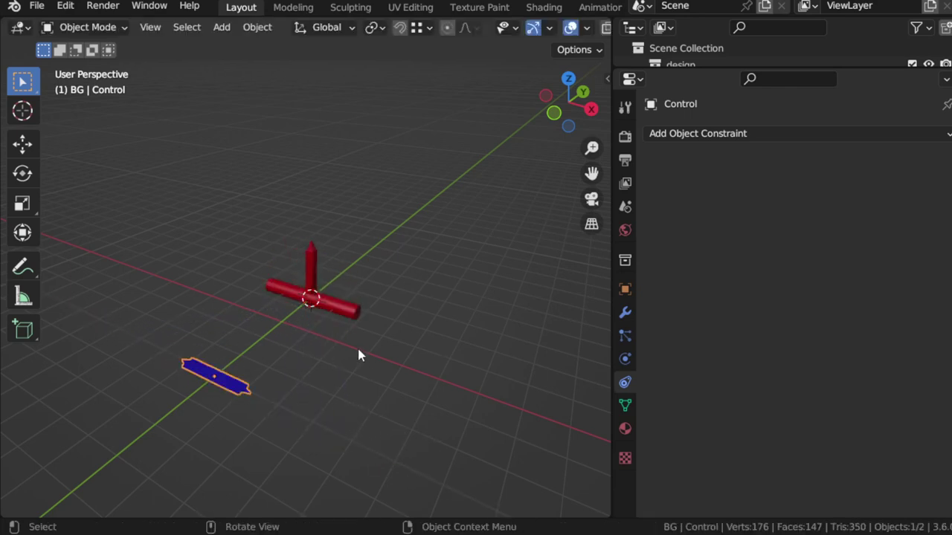
{"action": "left_click", "coordinate": [346, 308]}
{"action": "scroll", "coordinate": [851, 416], "scroll_direction": "down", "scroll_amount": 5}
Step: Reset both Y rotation limits to 0°
{"action": "scroll", "coordinate": [854, 420], "scroll_direction": "down", "scroll_amount": 3}
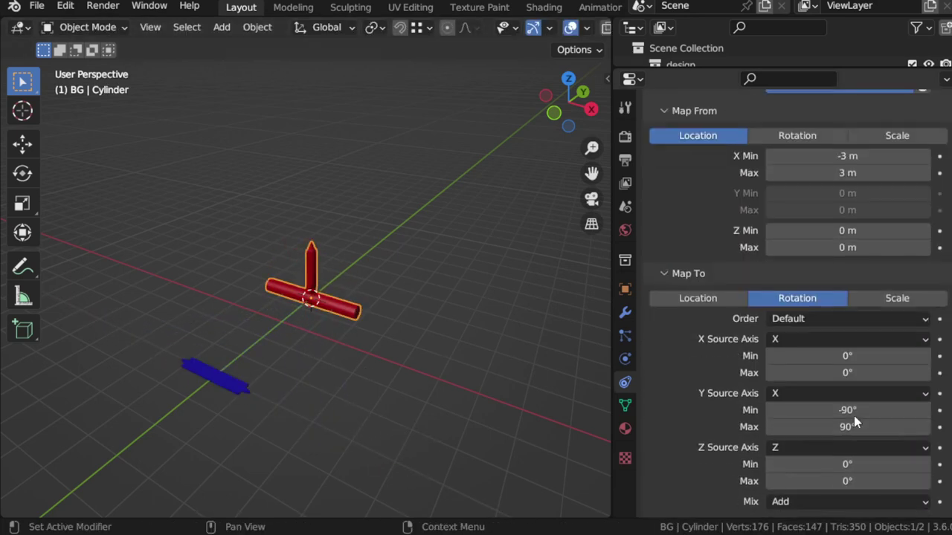
{"action": "left_click_drag", "start_coordinate": [853, 417], "coordinate": [853, 427]}
{"action": "type", "text": "0"}
{"action": "key", "text": "Return"}
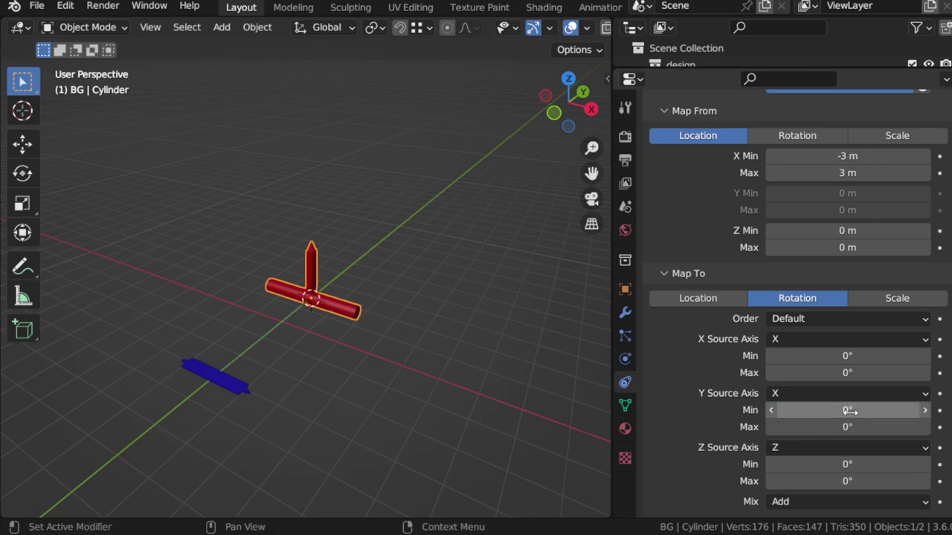
Step: Set Z rotation to -45° to 45°, driven by the X location
{"action": "left_click", "coordinate": [840, 465]}
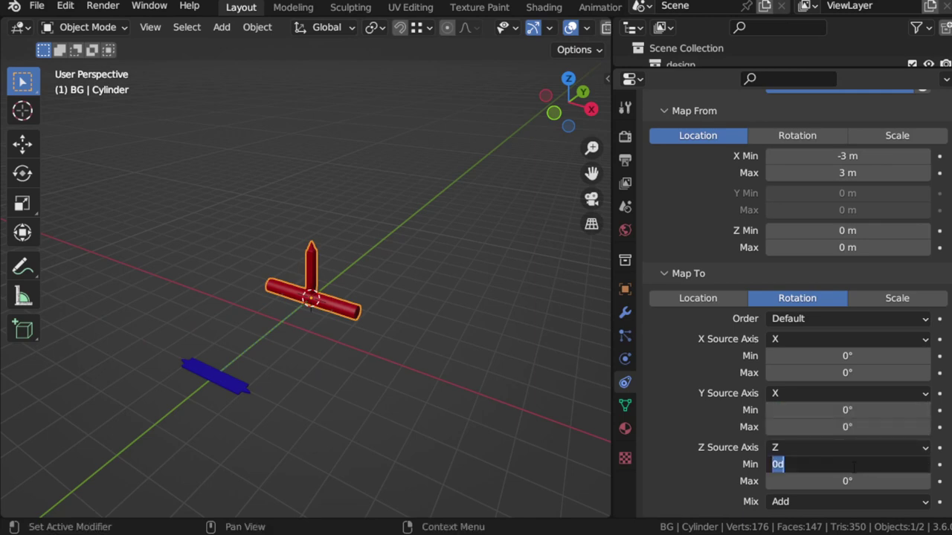
{"action": "key", "text": "BackSpace"}
{"action": "type", "text": "-90"}
{"action": "key", "text": "Return"}
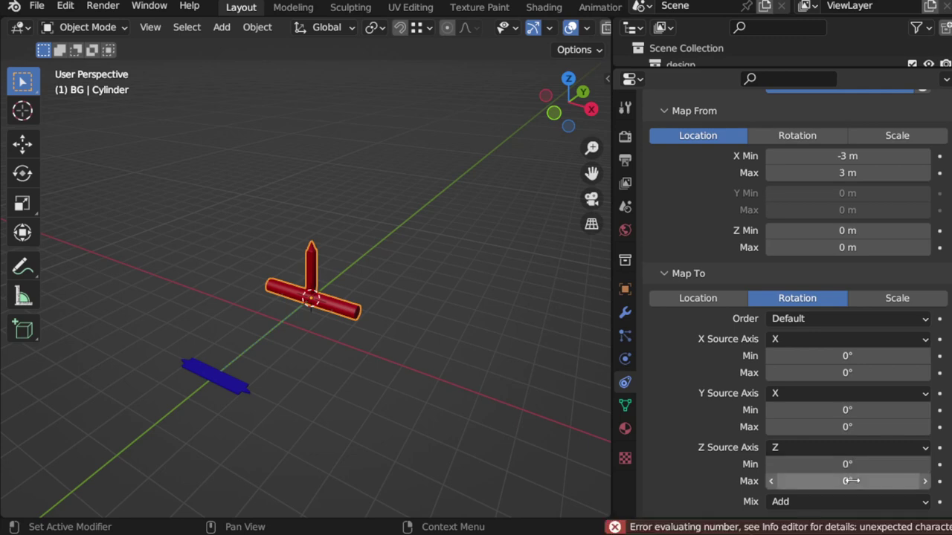
{"action": "left_click", "coordinate": [849, 464]}
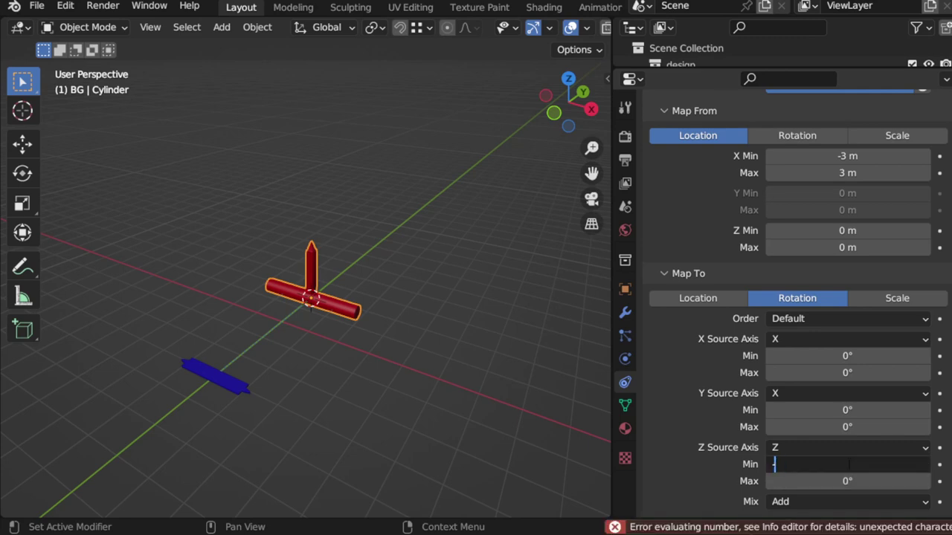
{"action": "type", "text": "-45"}
{"action": "left_click", "coordinate": [860, 481]}
{"action": "type", "text": "45"}
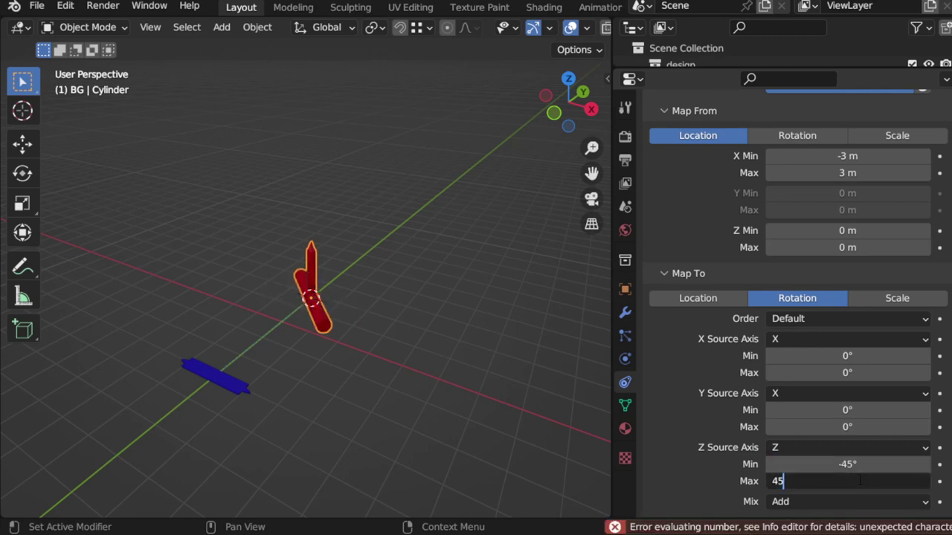
{"action": "key", "text": "Return"}
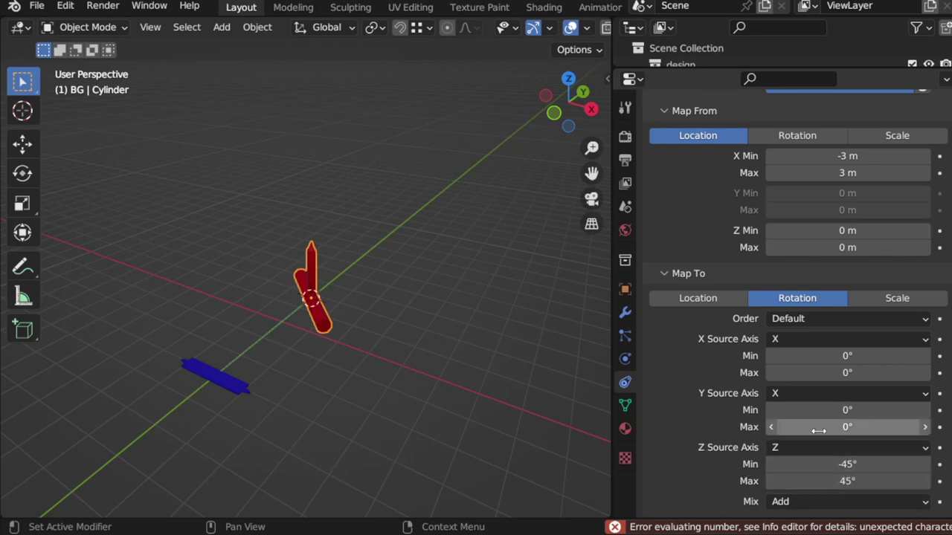
{"action": "left_click", "coordinate": [843, 449]}
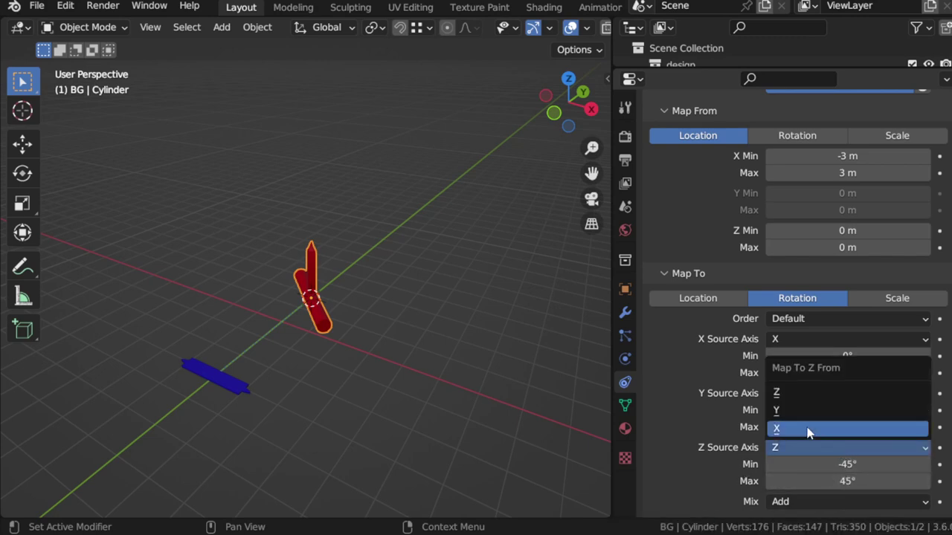
{"action": "left_click", "coordinate": [809, 429]}
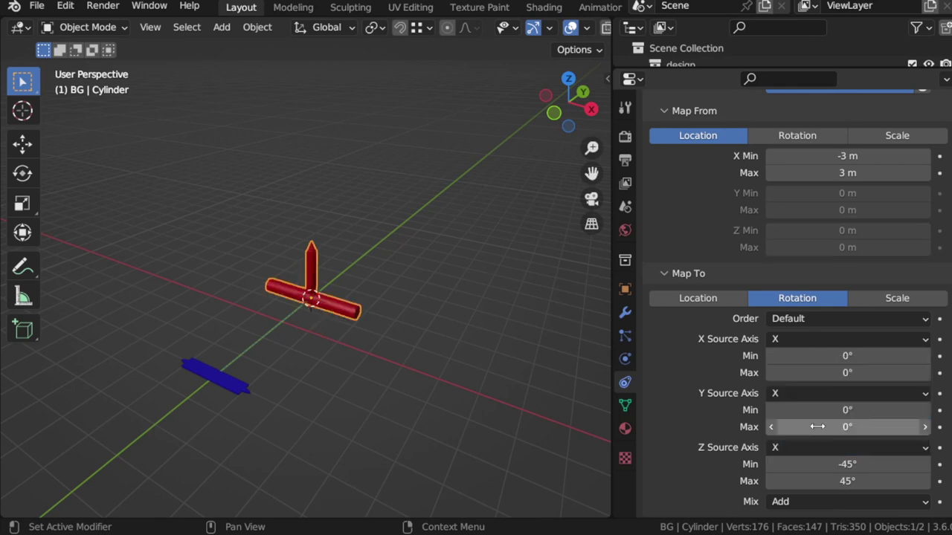
Step: Test by moving Control along X, cancel a second move, and reselect the cylinder
{"action": "left_click", "coordinate": [242, 391]}
{"action": "key", "text": "g"}
{"action": "key", "text": "x"}
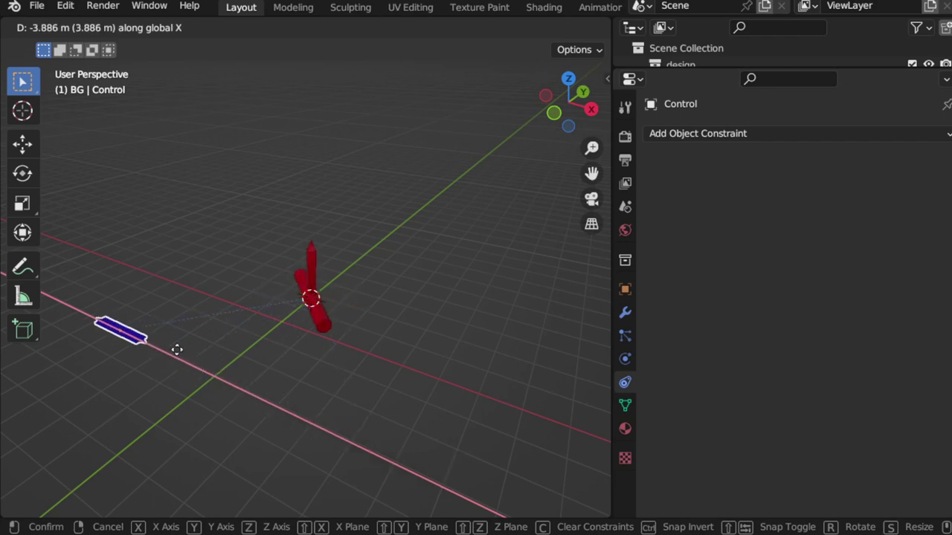
{"action": "left_click", "coordinate": [177, 349]}
{"action": "key", "text": "g"}
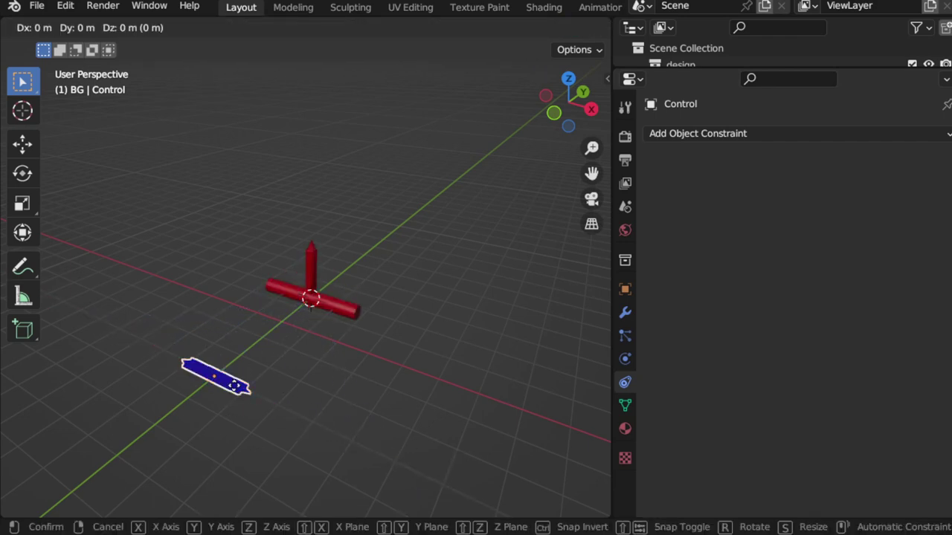
{"action": "key", "text": "x"}
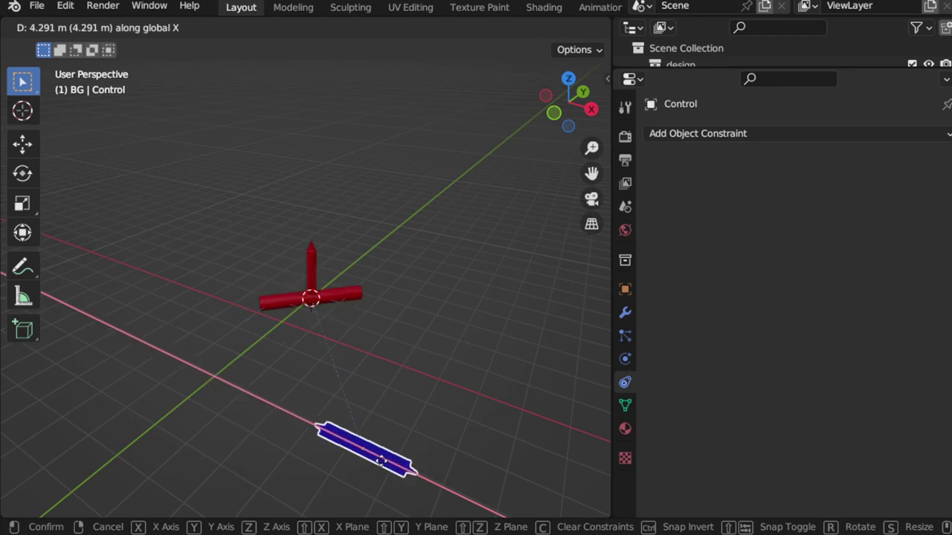
{"action": "right_click", "coordinate": [363, 444]}
{"action": "left_click", "coordinate": [344, 310]}
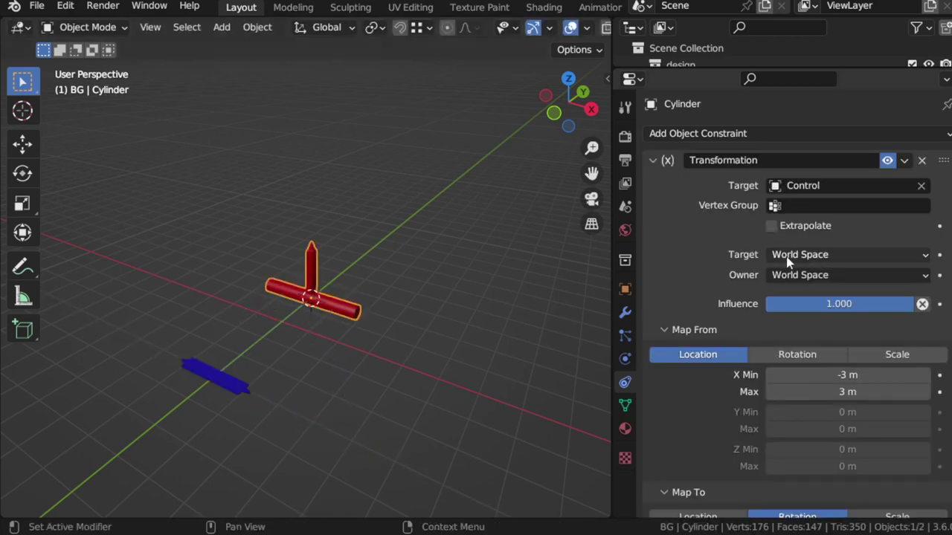
Step: Enable Extrapolate in the cylinder's Map From settings
{"action": "left_click", "coordinate": [704, 330]}
{"action": "left_click", "coordinate": [702, 351]}
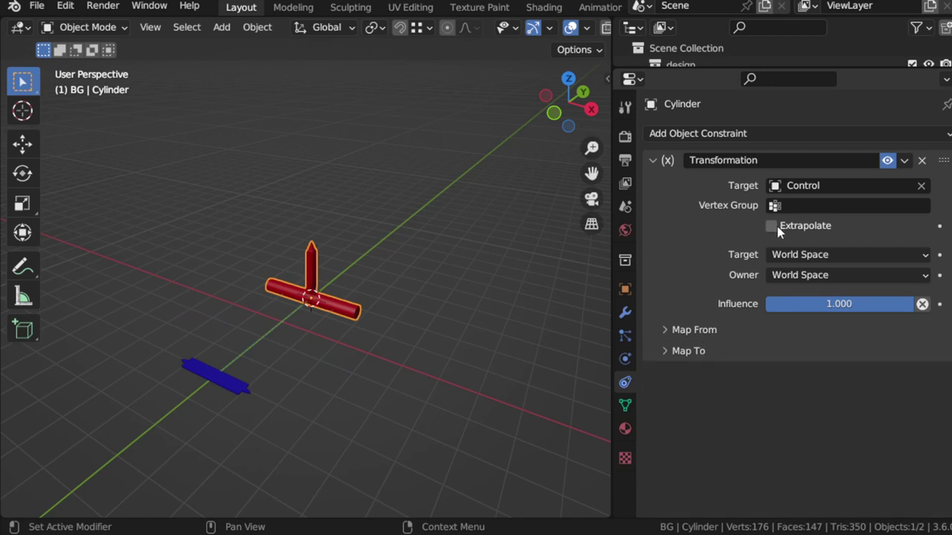
{"action": "left_click", "coordinate": [683, 332]}
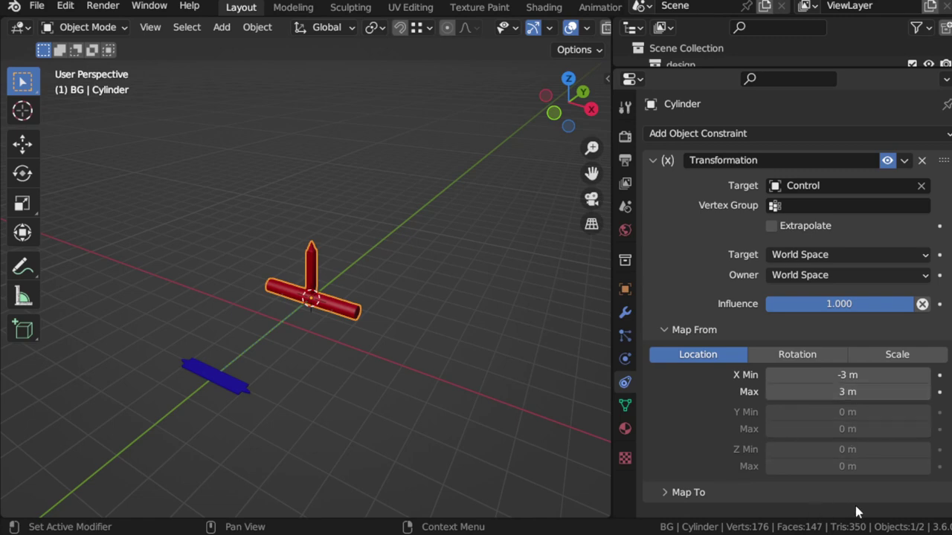
{"action": "left_click", "coordinate": [771, 225]}
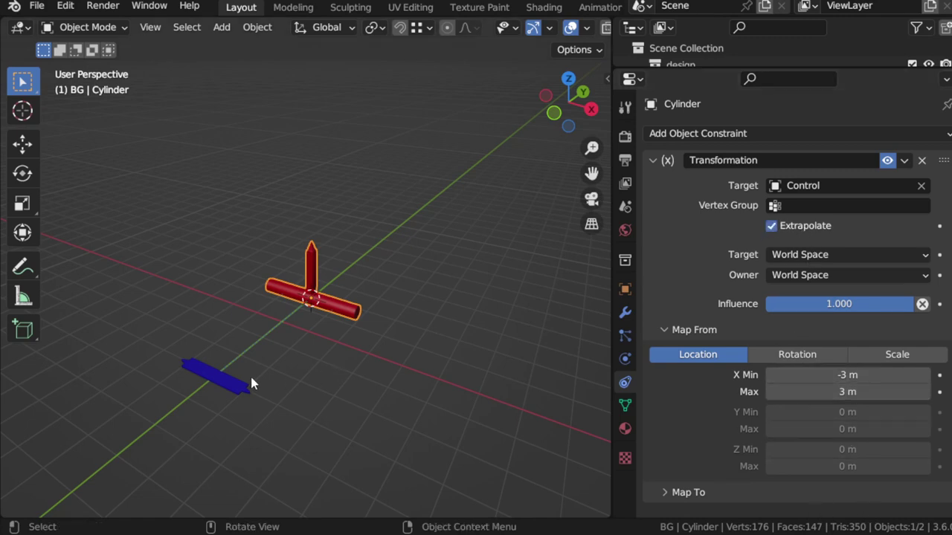
Step: Slide Control along X twice to watch the extrapolated Z rotation, then reselect the cylinder
{"action": "left_click", "coordinate": [236, 392]}
{"action": "key", "text": "g"}
{"action": "key", "text": "x"}
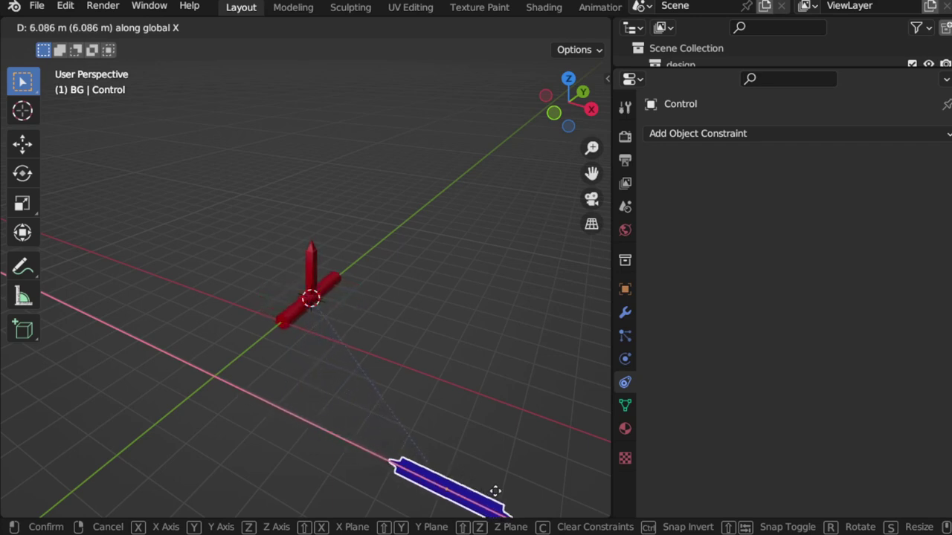
{"action": "right_click", "coordinate": [147, 350]}
{"action": "left_click", "coordinate": [311, 327]}
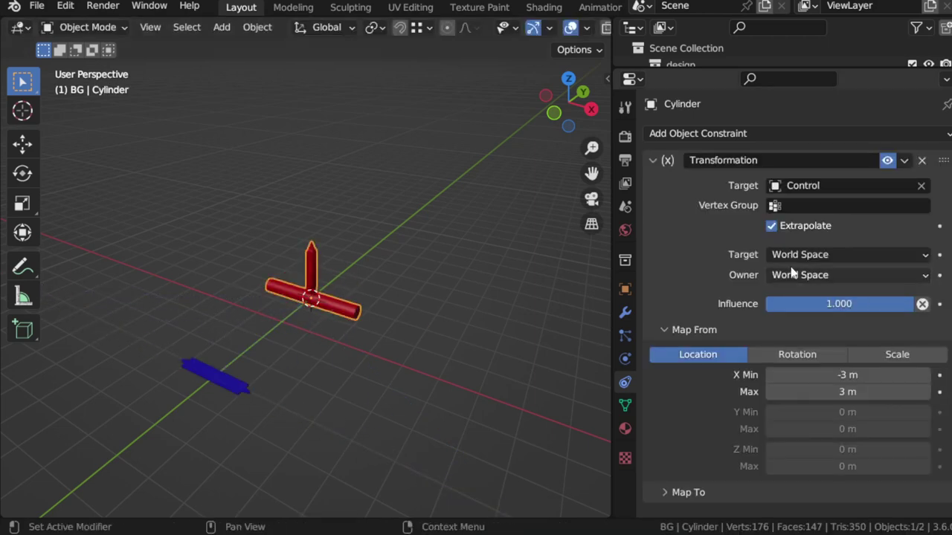
{"action": "left_click", "coordinate": [226, 392]}
{"action": "key", "text": "g"}
{"action": "key", "text": "x"}
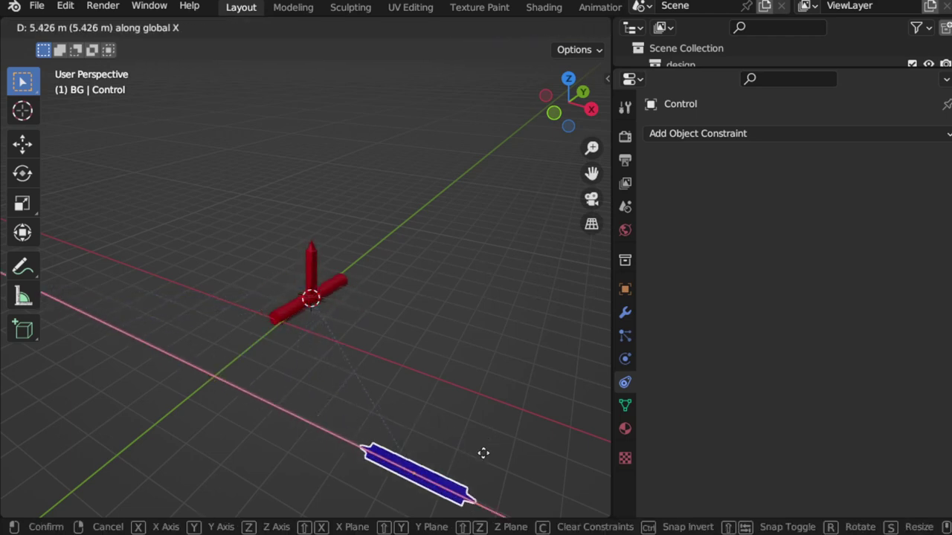
{"action": "left_click", "coordinate": [284, 353]}
{"action": "left_click", "coordinate": [327, 301]}
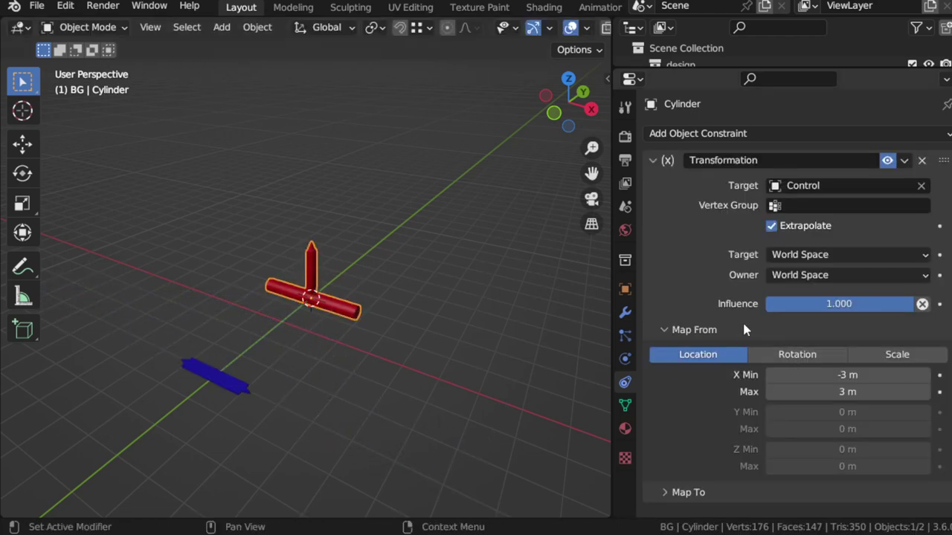
Step: Untick Extrapolate on the Transformation constraint, collapse Map From, and bring up the Add Object Constraint menu
{"action": "left_click", "coordinate": [781, 230]}
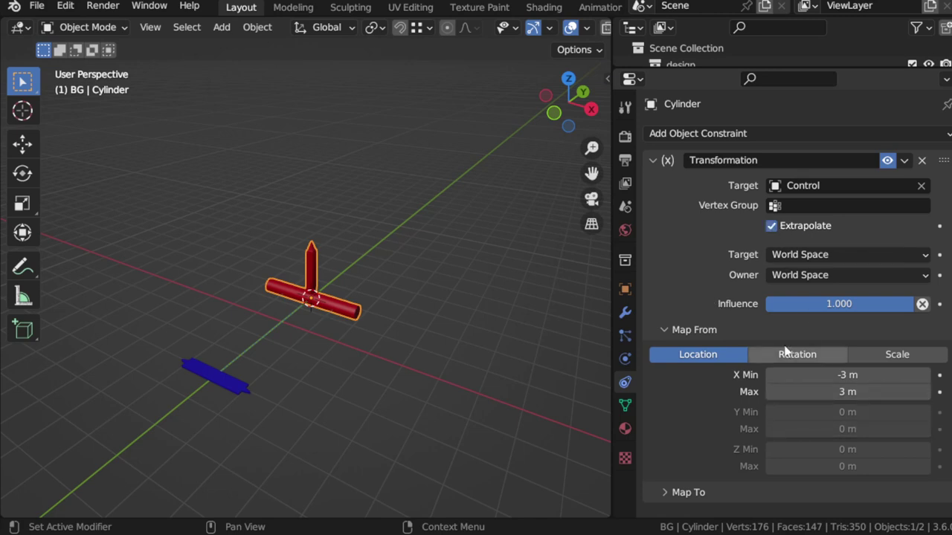
{"action": "left_click", "coordinate": [771, 226]}
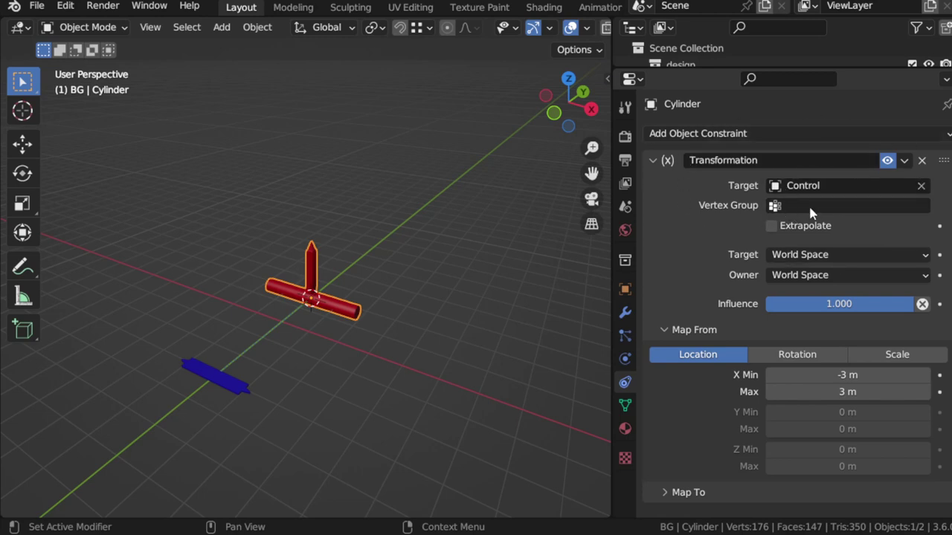
{"action": "left_click", "coordinate": [696, 332]}
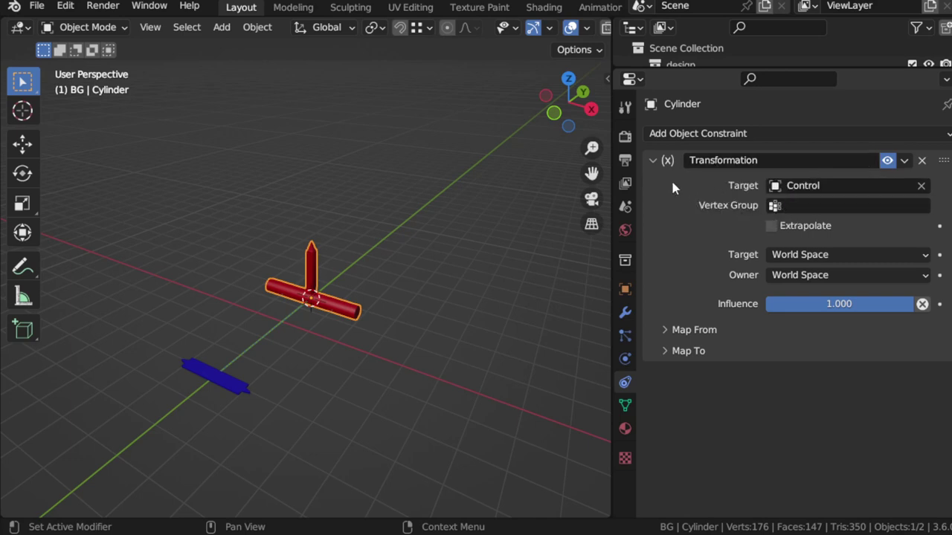
{"action": "left_click", "coordinate": [684, 135]}
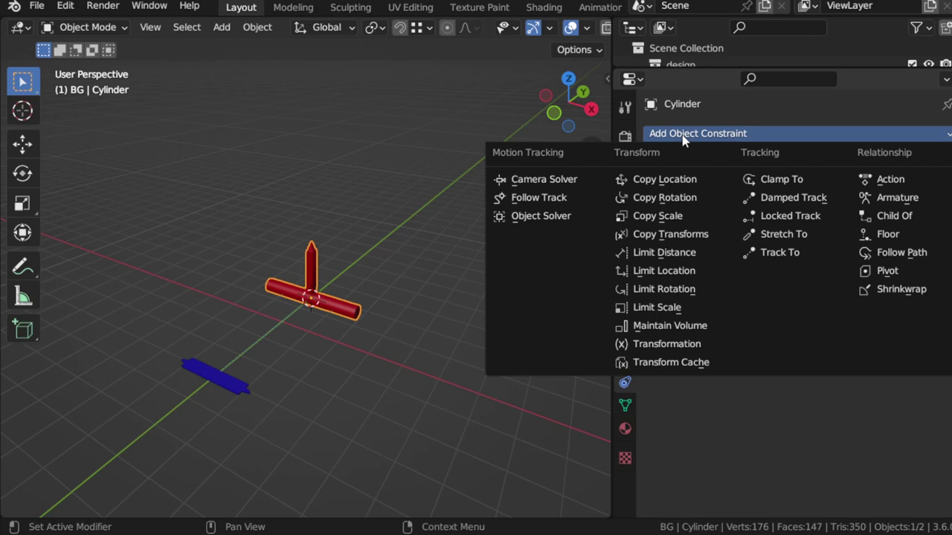